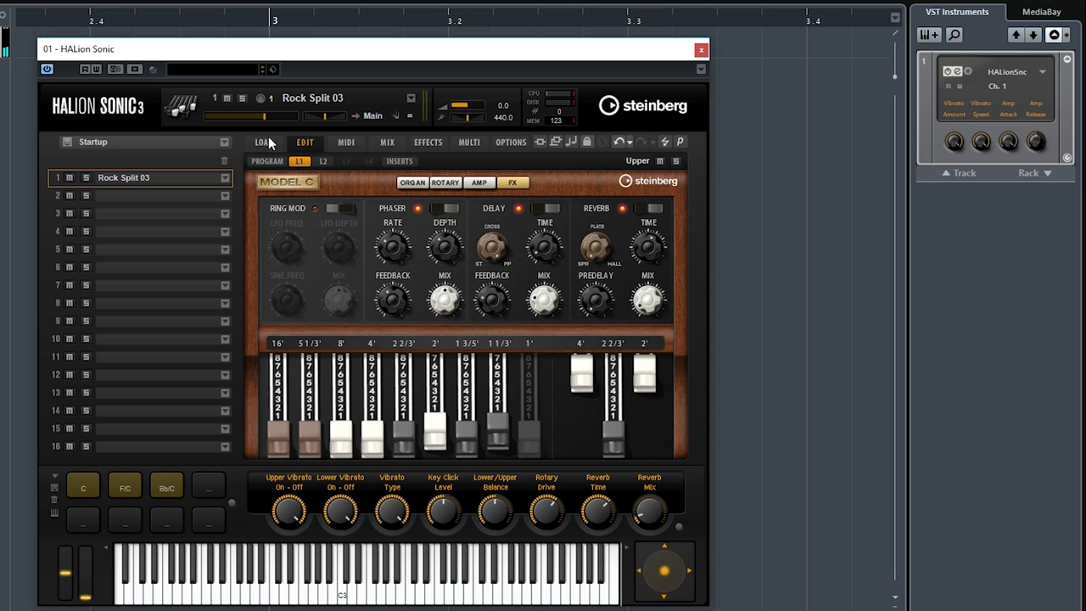
Step: Filter the preset browser to the Raven piano library and scroll up through its preset list
click(264, 141)
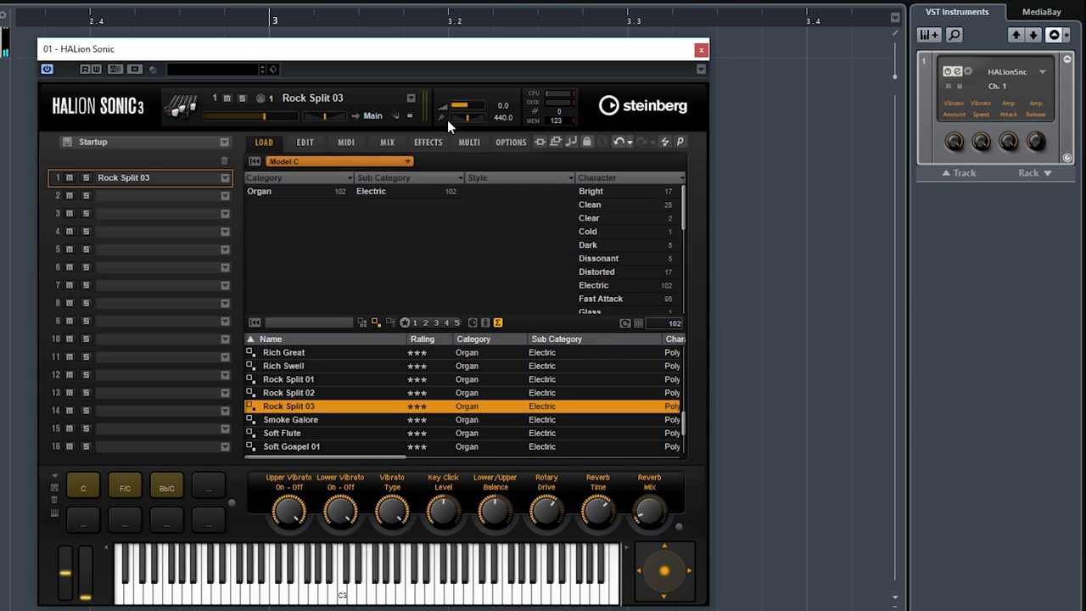
click(349, 162)
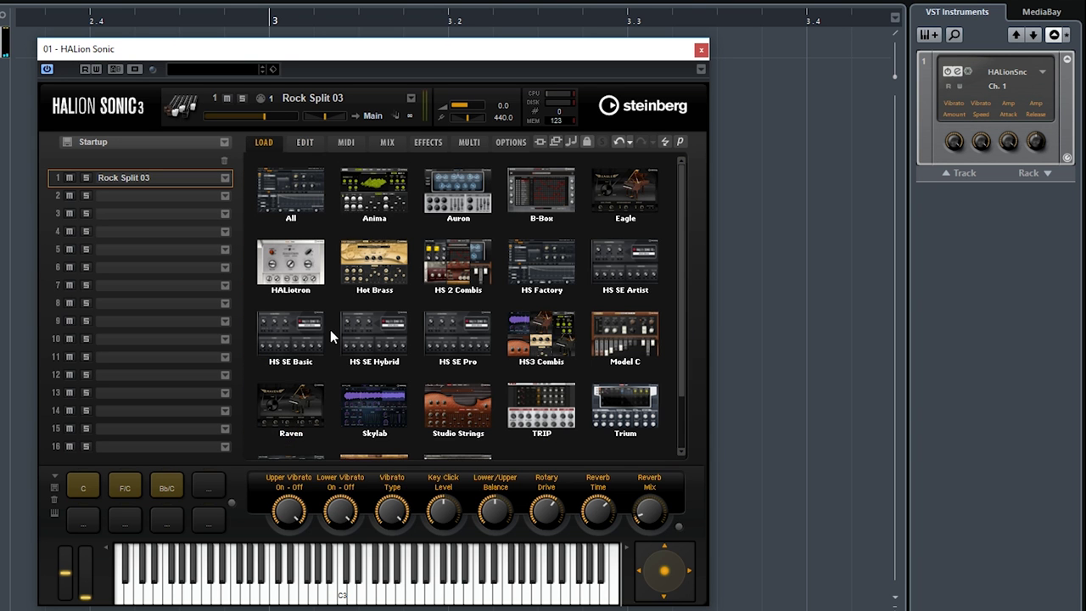
click(316, 416)
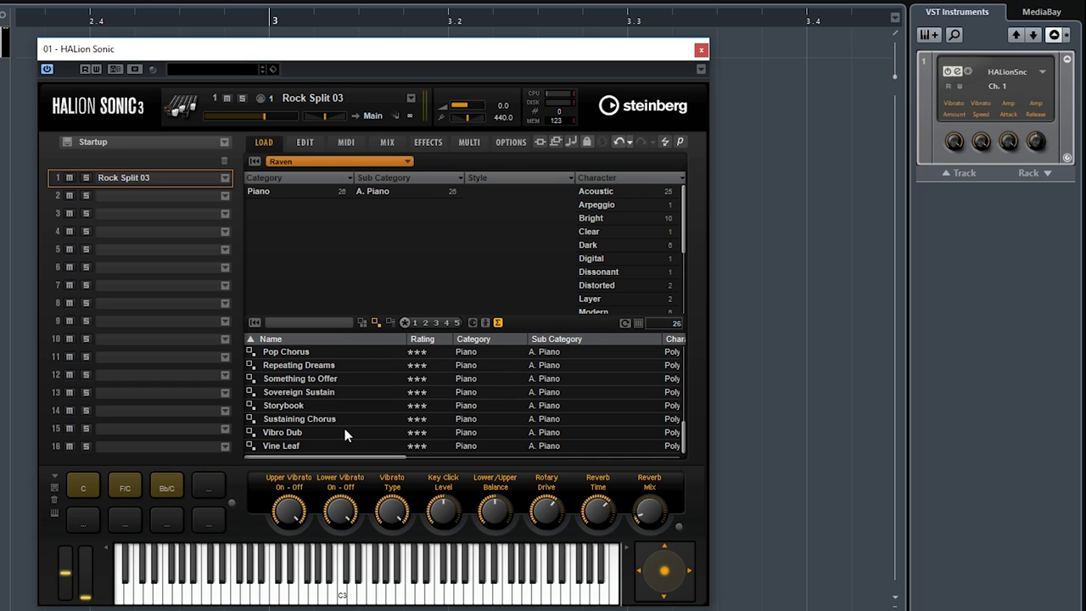
scroll(346, 433, up, 1)
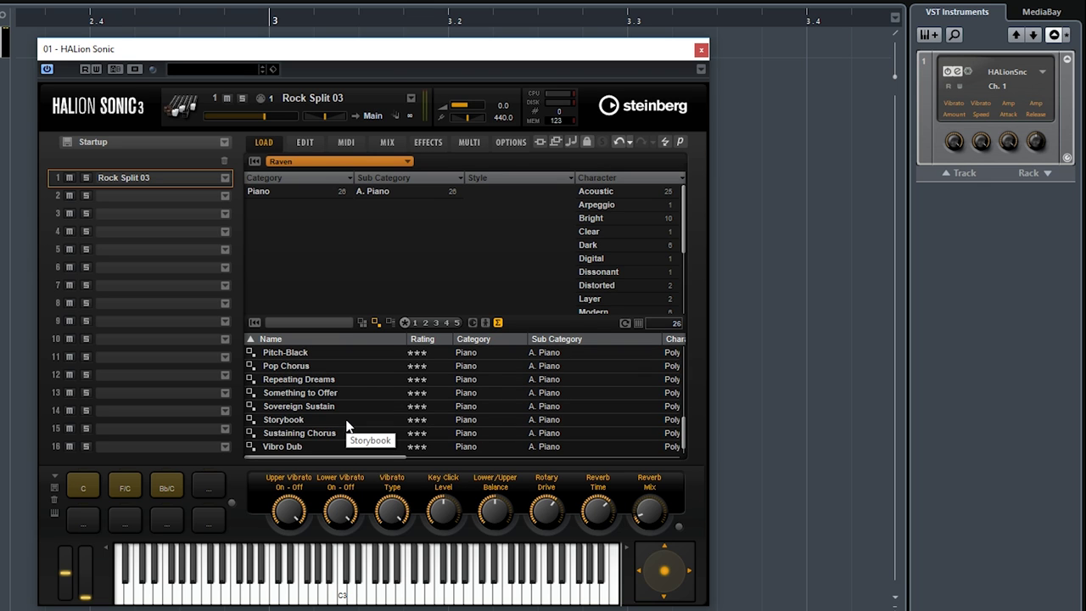
scroll(344, 400, up, 4)
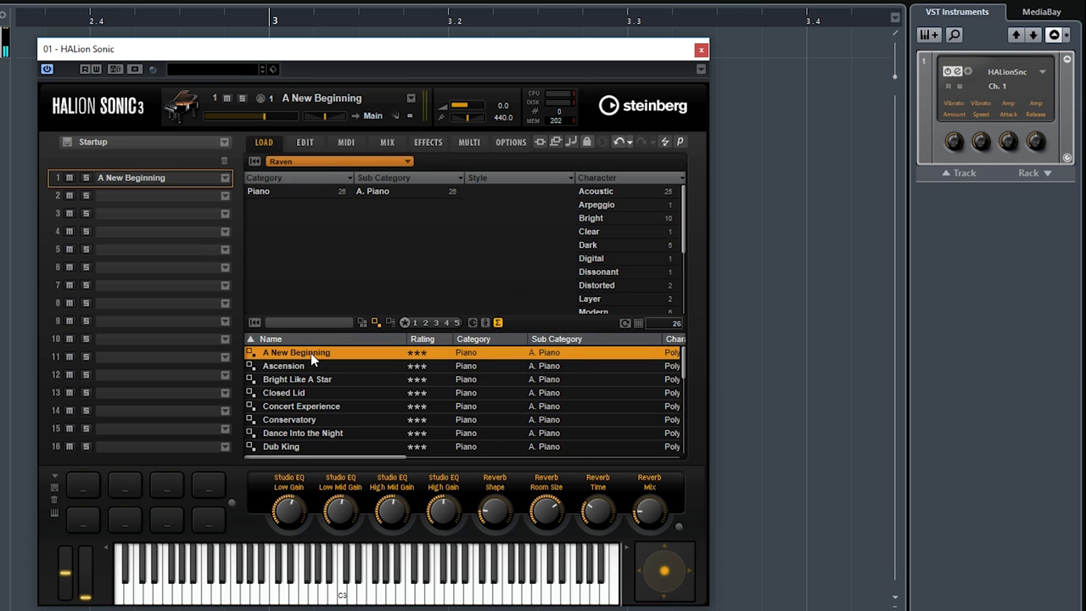
Step: Load Raven preset A New Beginning into slot 1 and turn its Tone knob toward Soft (about -4)
click(310, 363)
click(311, 355)
click(305, 142)
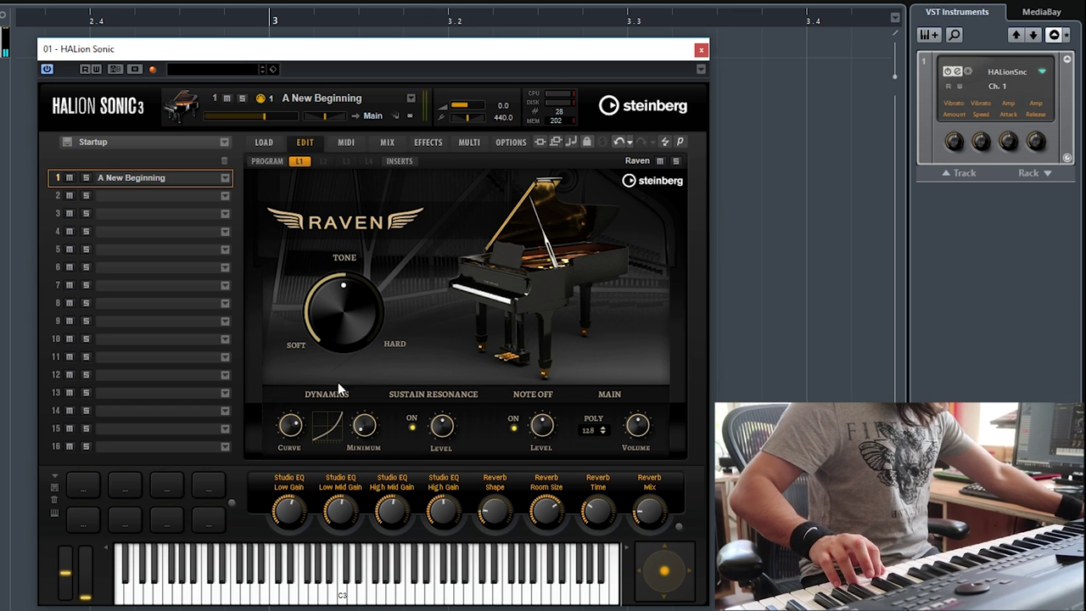
drag(352, 383, 336, 350)
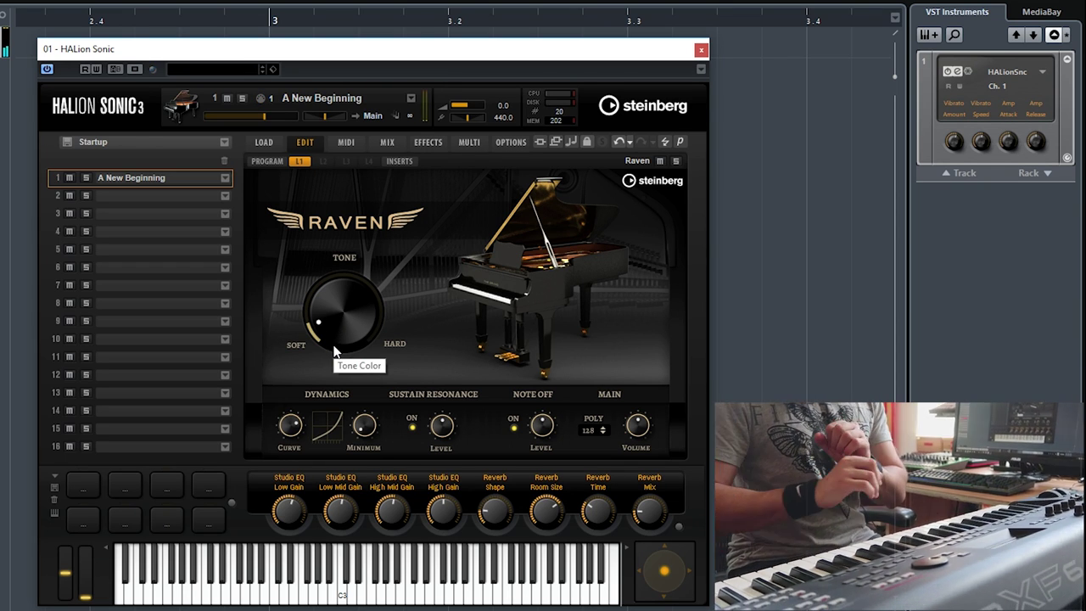
Step: Filter presets to the Skylab library, load Air Flow into slot 1, and show its edit page
click(262, 144)
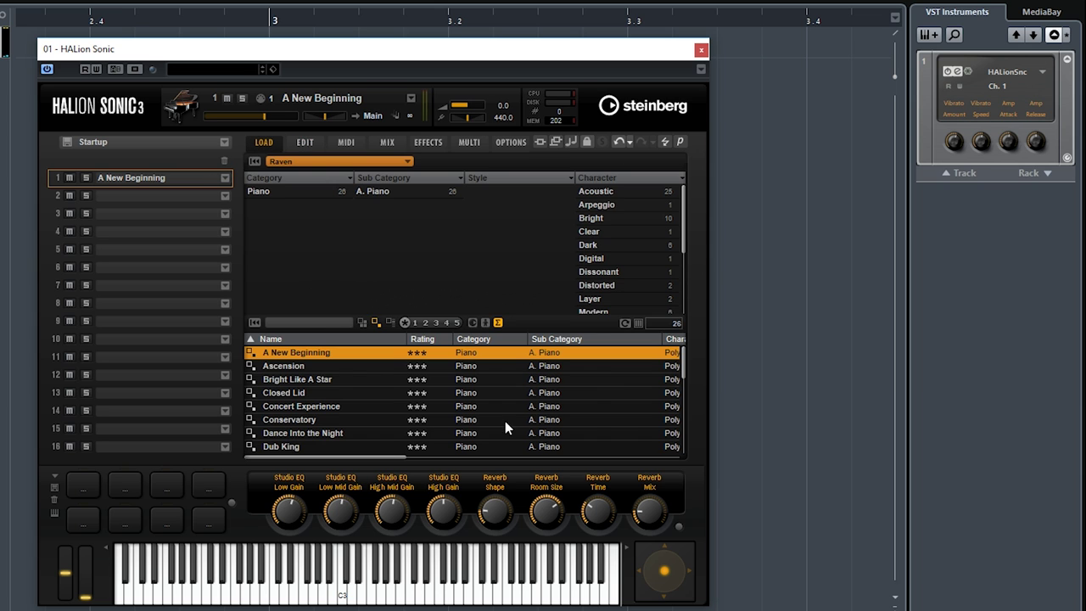
click(393, 163)
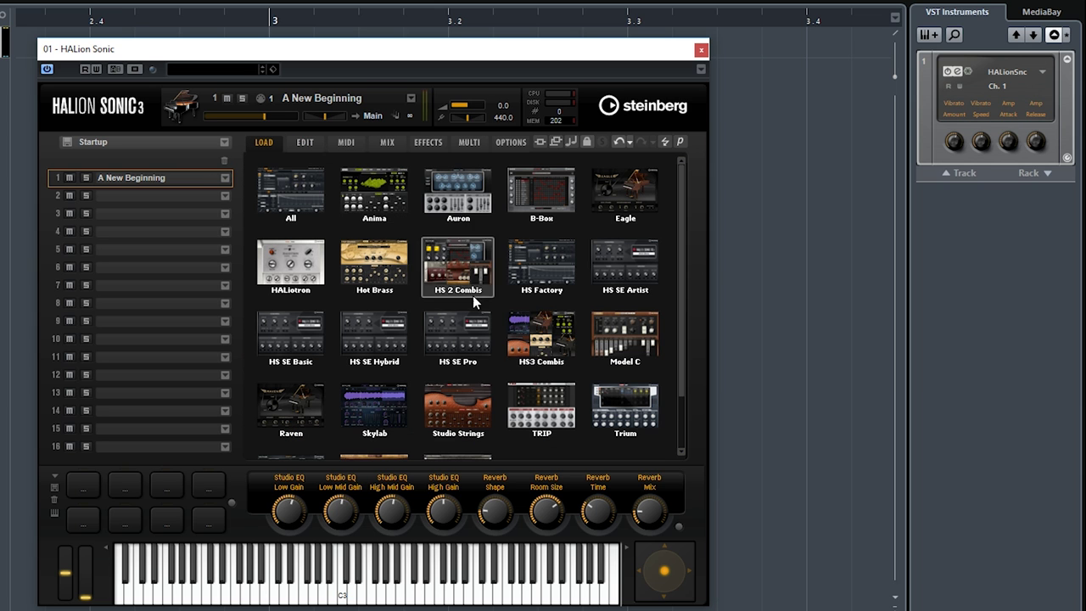
click(349, 412)
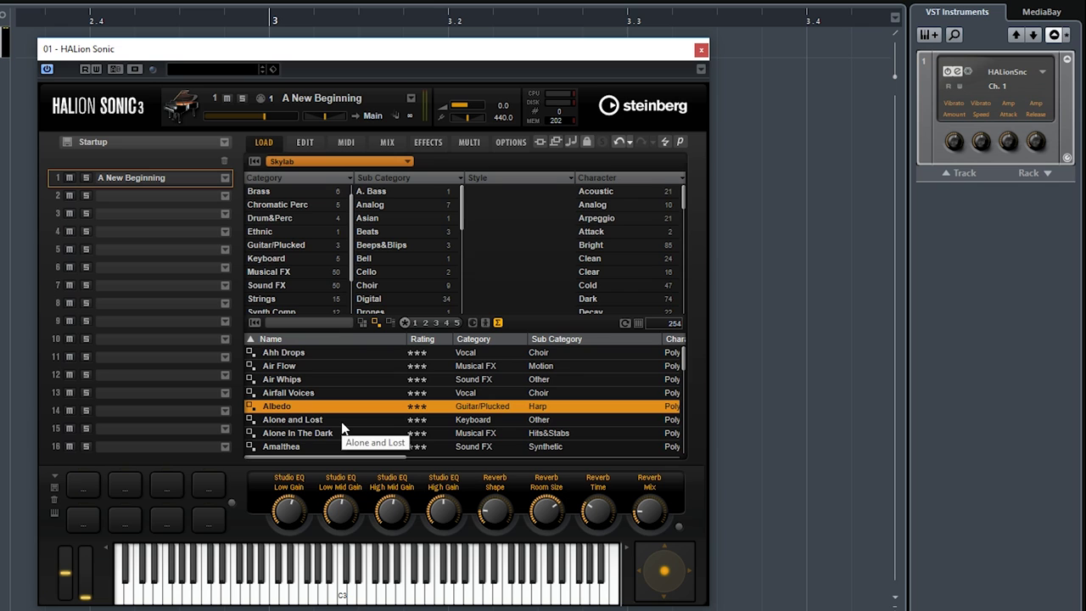
double_click(339, 366)
click(308, 142)
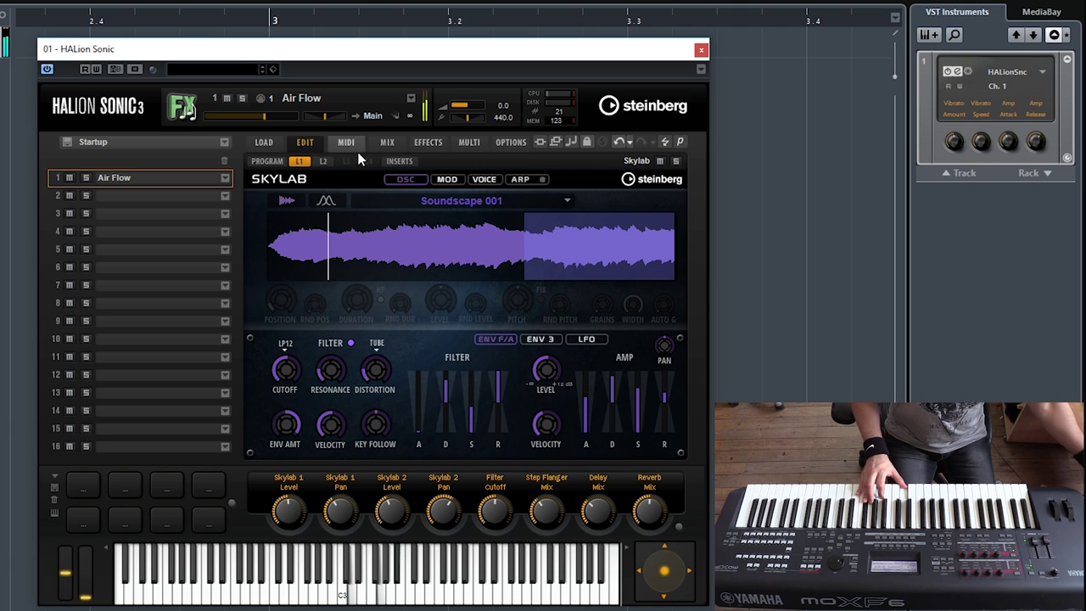
Step: Scroll down the Skylab list, load Base X into slot 1, and view its Skylab edit page
click(273, 144)
scroll(311, 388, down, 2)
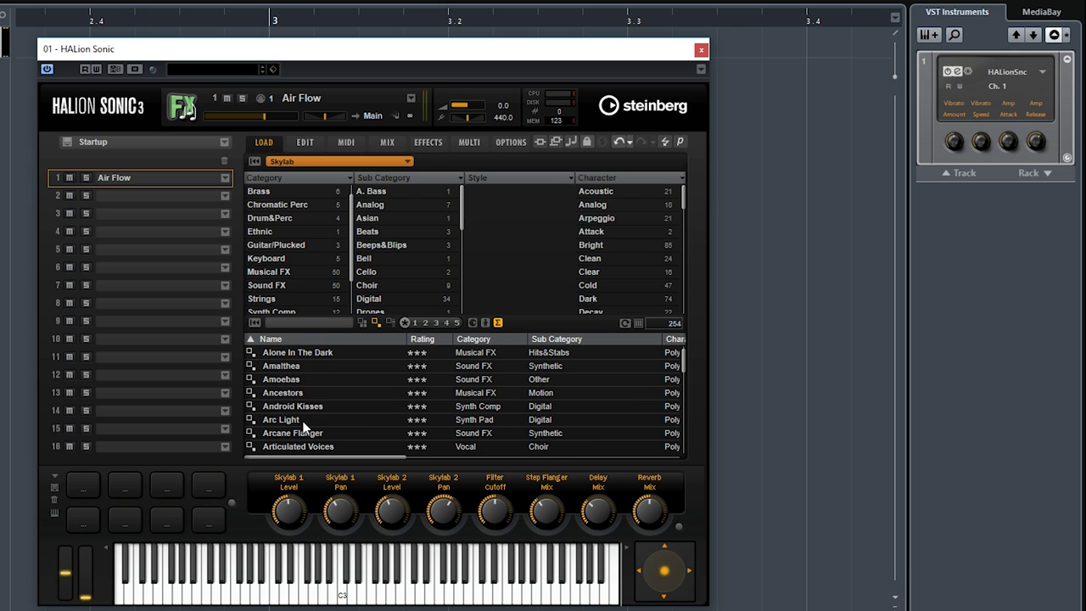
scroll(323, 439, down, 3)
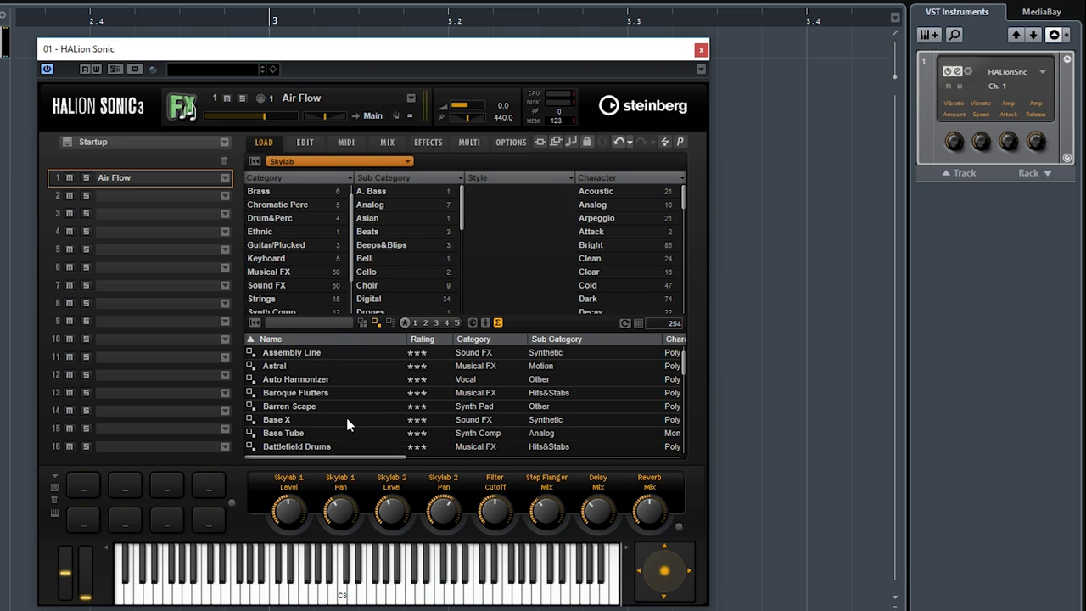
click(347, 425)
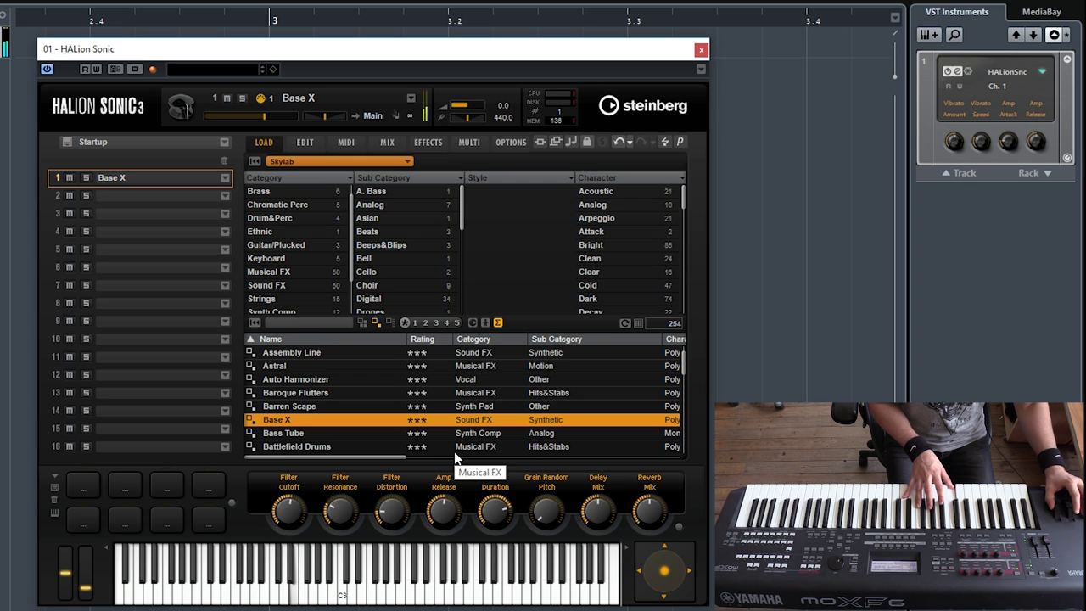
click(304, 141)
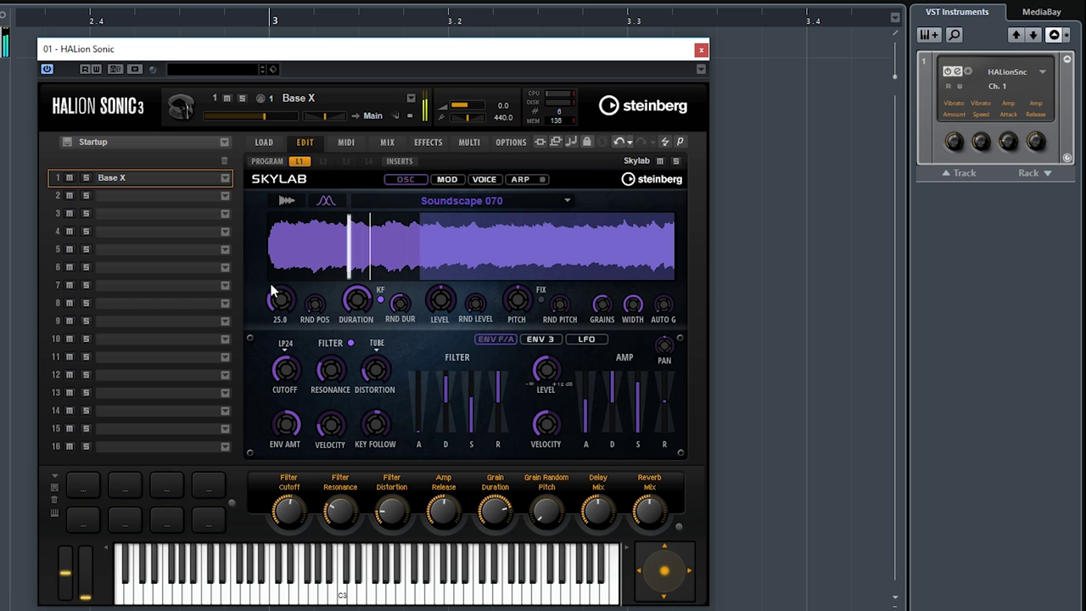
Step: Move Base X's grain position later, then load the Skylab preset Cinematic Brass into slot 1
drag(272, 289, 267, 251)
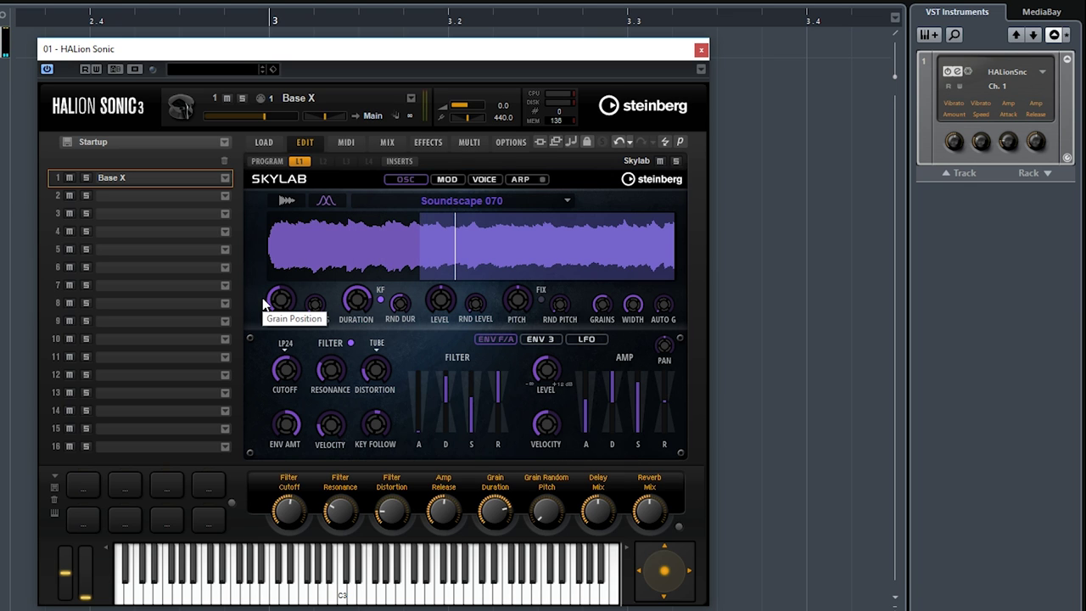
click(274, 141)
scroll(413, 403, down, 5)
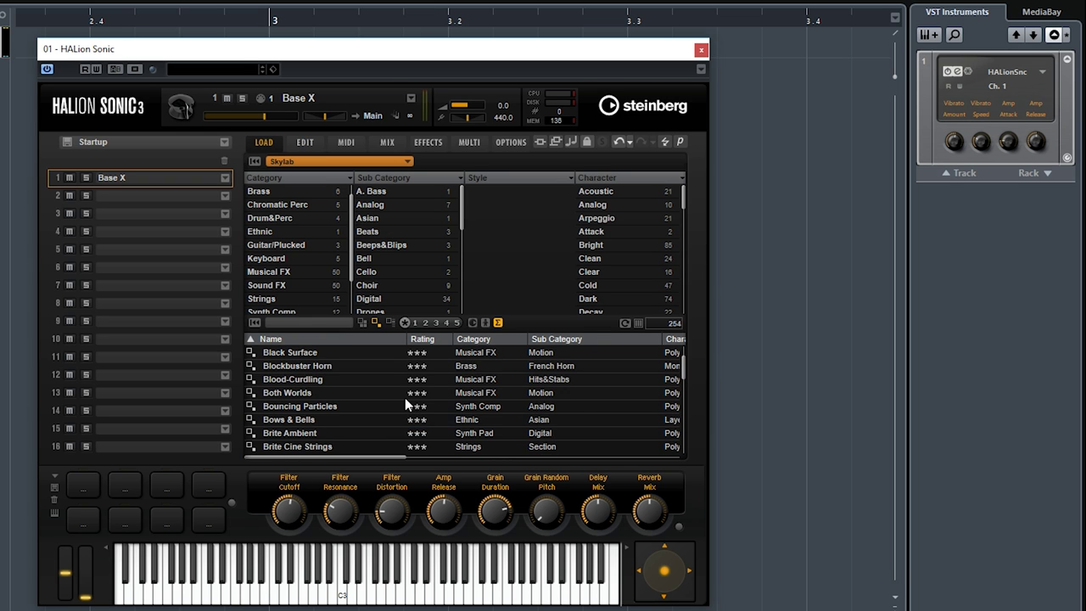
scroll(406, 400, down, 3)
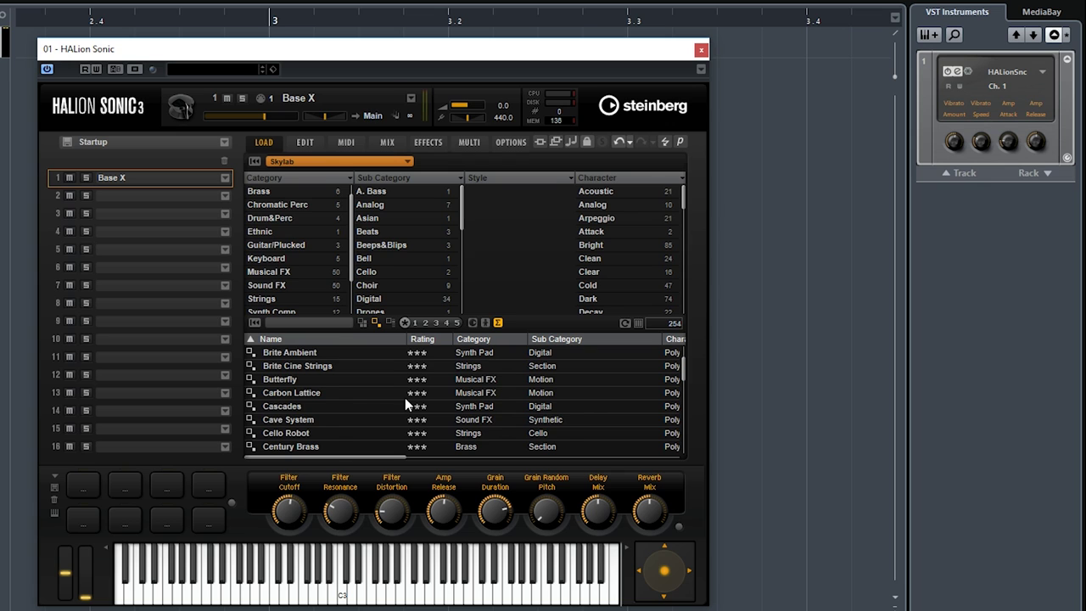
scroll(404, 406, down, 1)
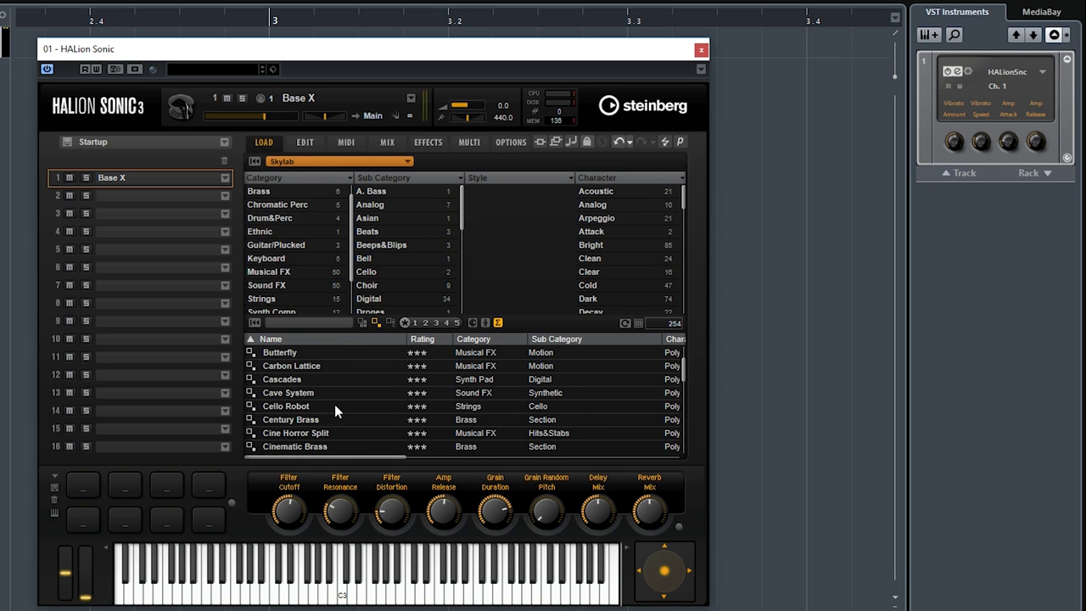
scroll(334, 408, down, 4)
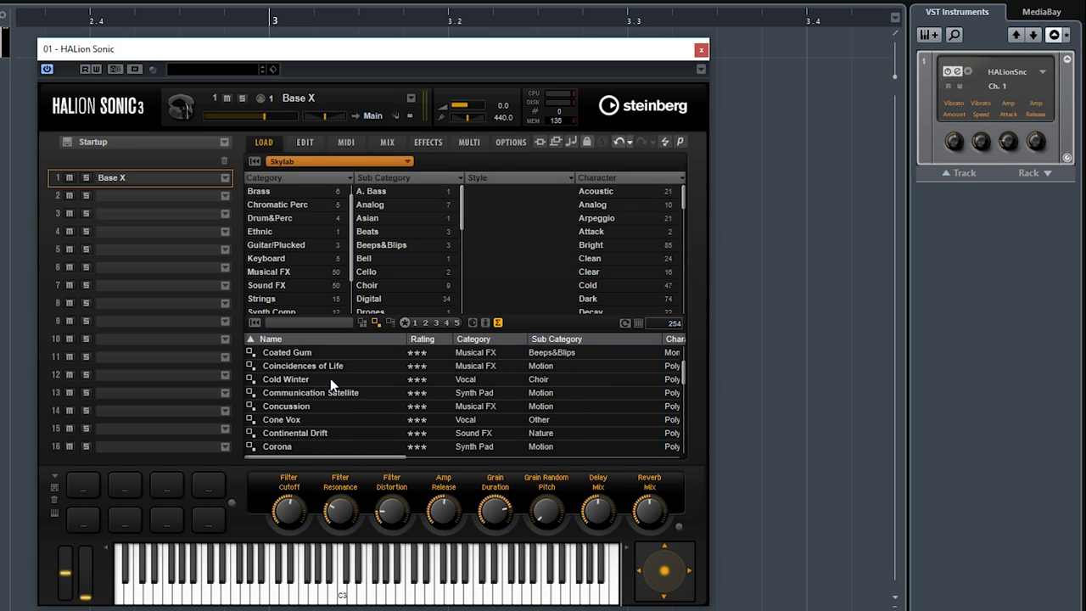
scroll(339, 406, up, 3)
click(429, 419)
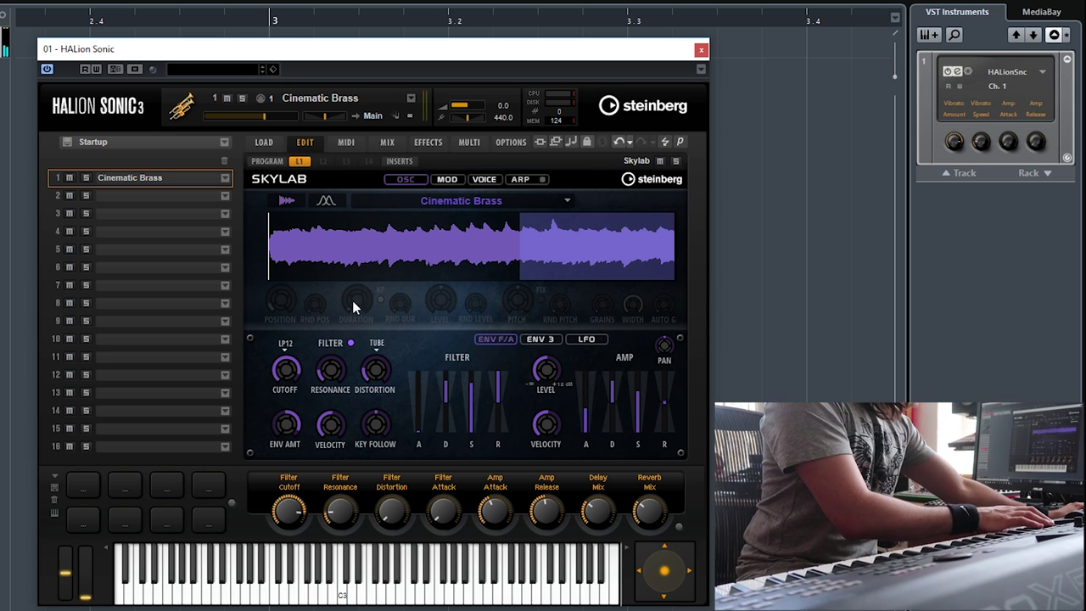
Step: Re-enable Cinematic Brass's grain controls, adjust position and duration, and raise random pitch to 12.00
click(323, 203)
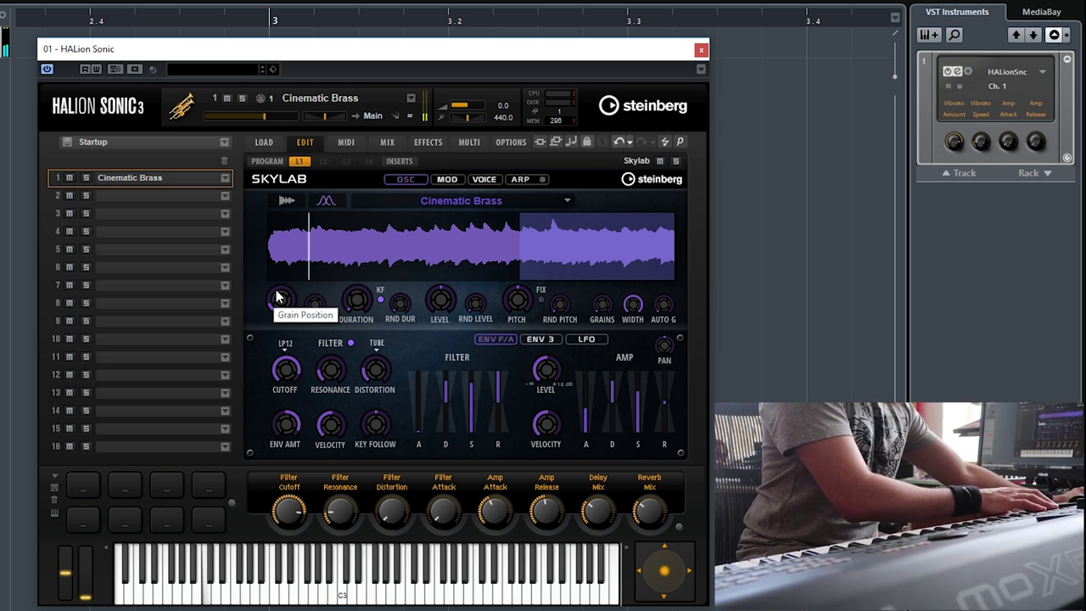
drag(275, 299, 280, 251)
drag(357, 258, 357, 248)
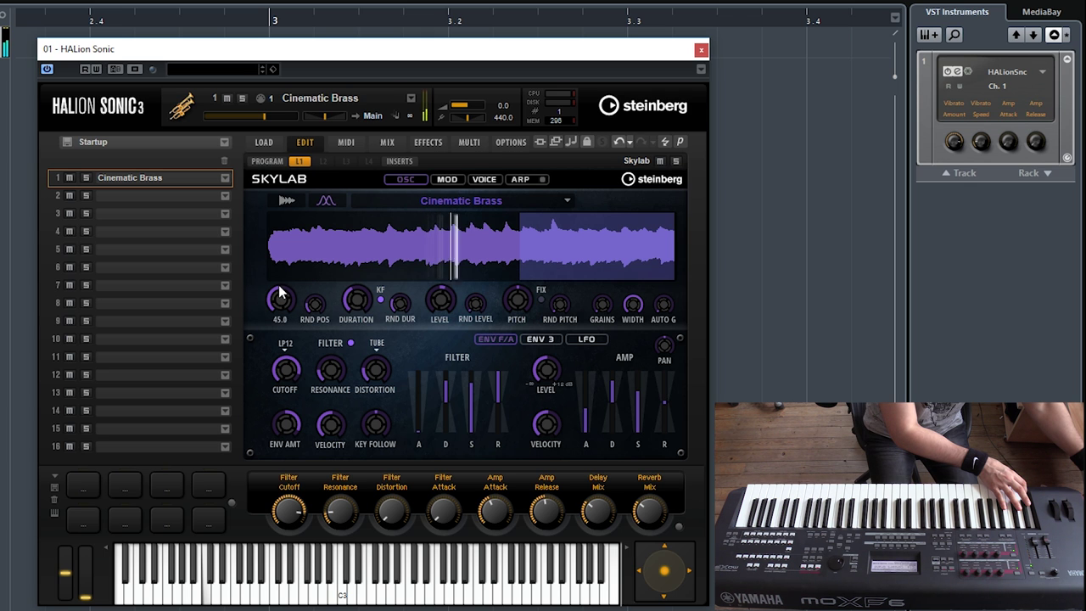
drag(355, 299, 353, 266)
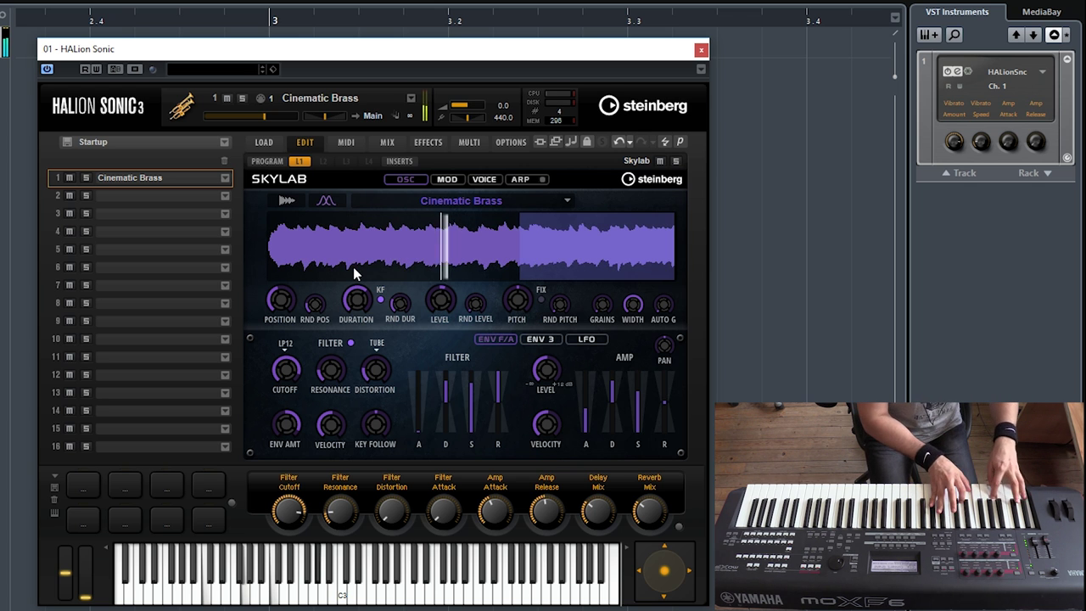
mouse_move(558, 299)
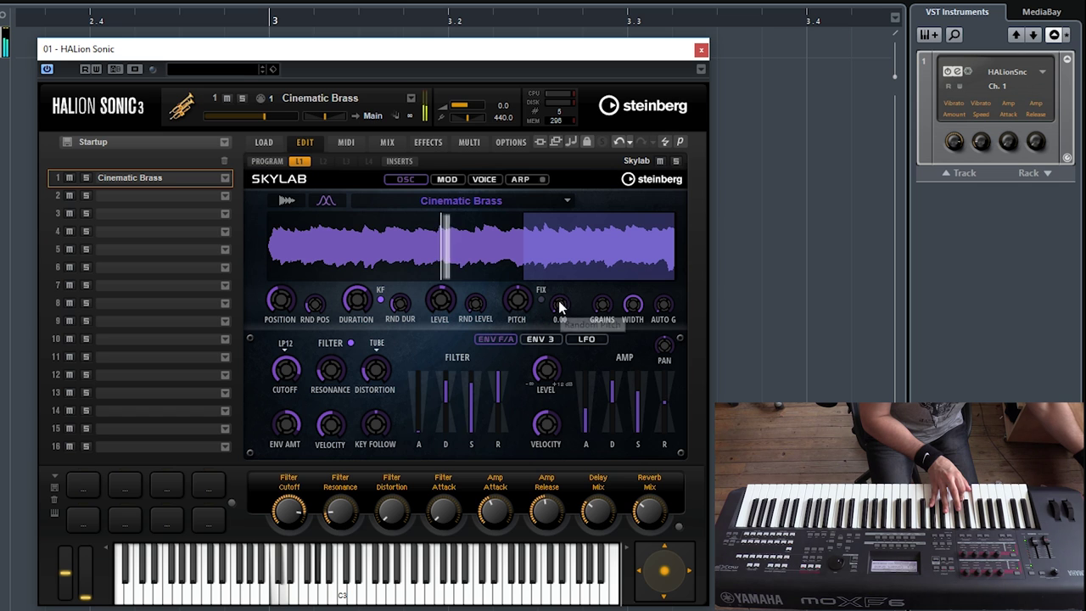
drag(556, 290, 552, 194)
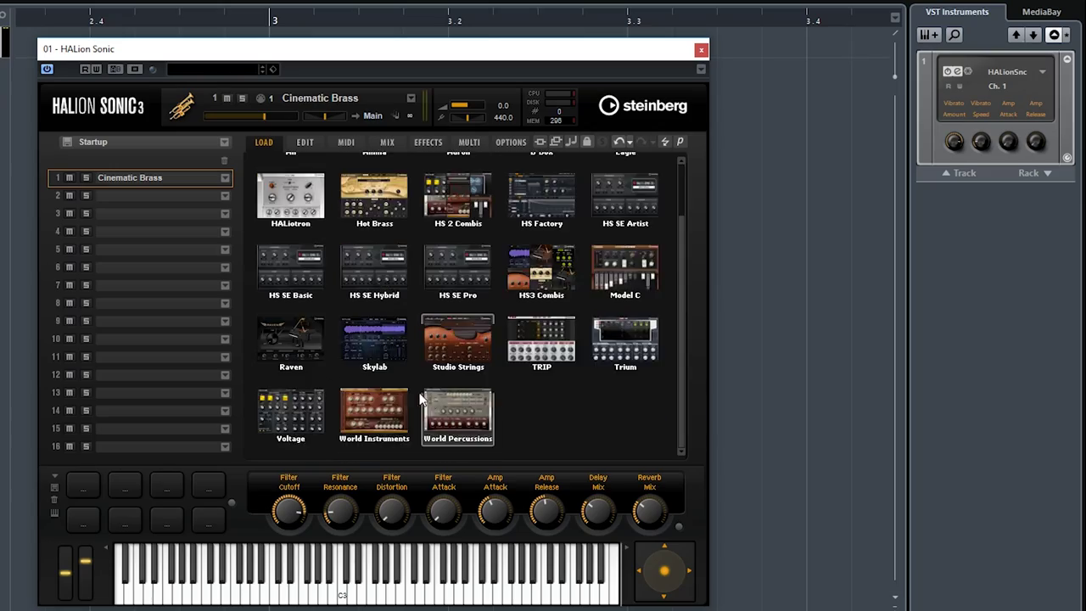
Step: Pick the Studio Strings tile in the library grid to list its presets
click(458, 348)
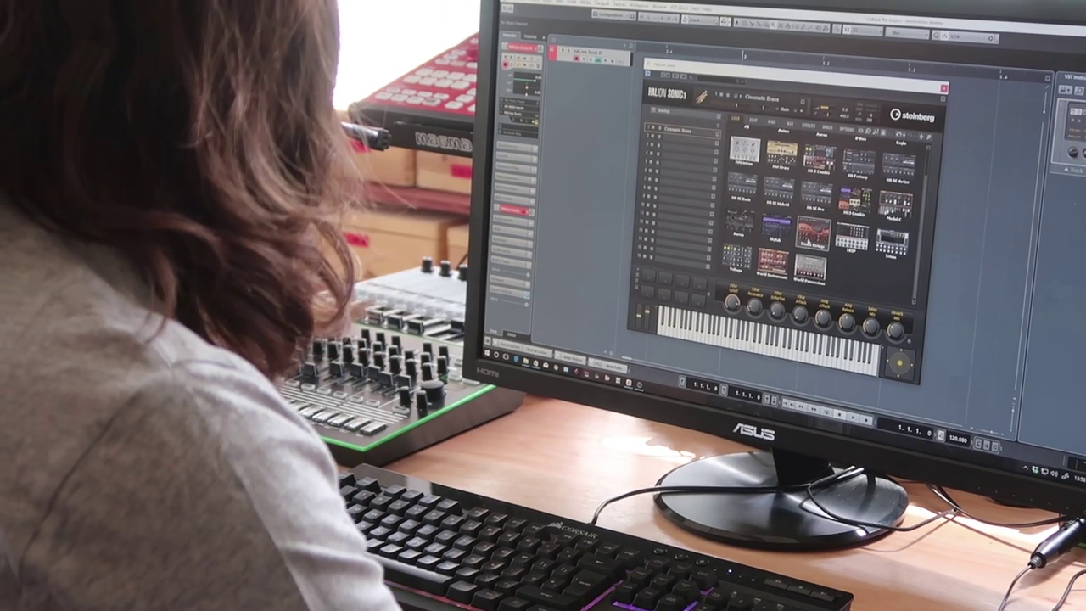
Step: Bring up the Studio Strings preset list in the browser
click(751, 148)
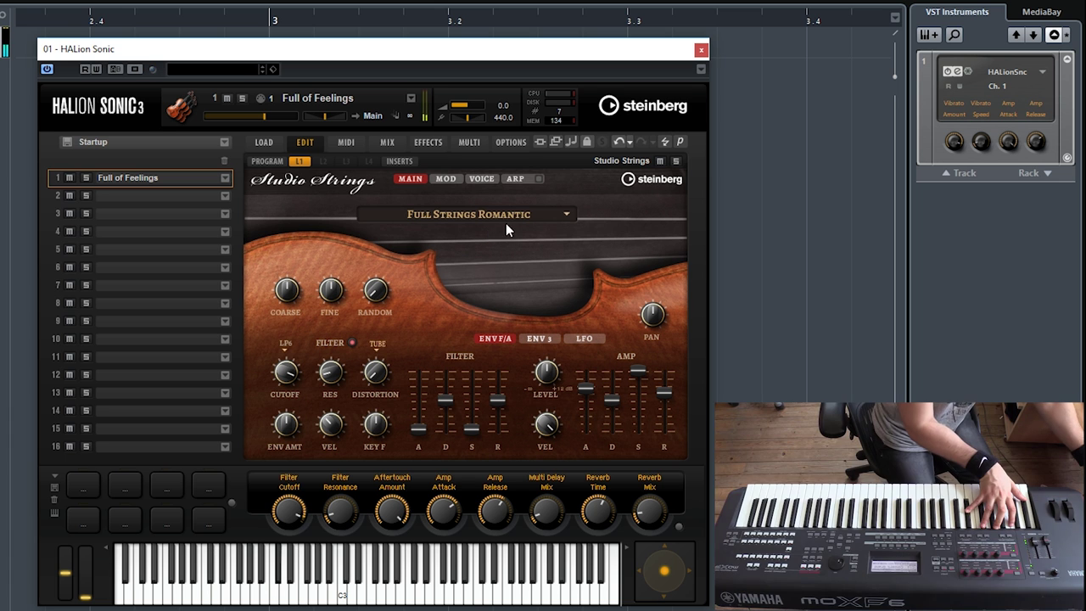
Step: Audition Full Strings Crescendo, Spiccato 1 and Spiccato 5 as the Studio Strings layer preset
click(565, 215)
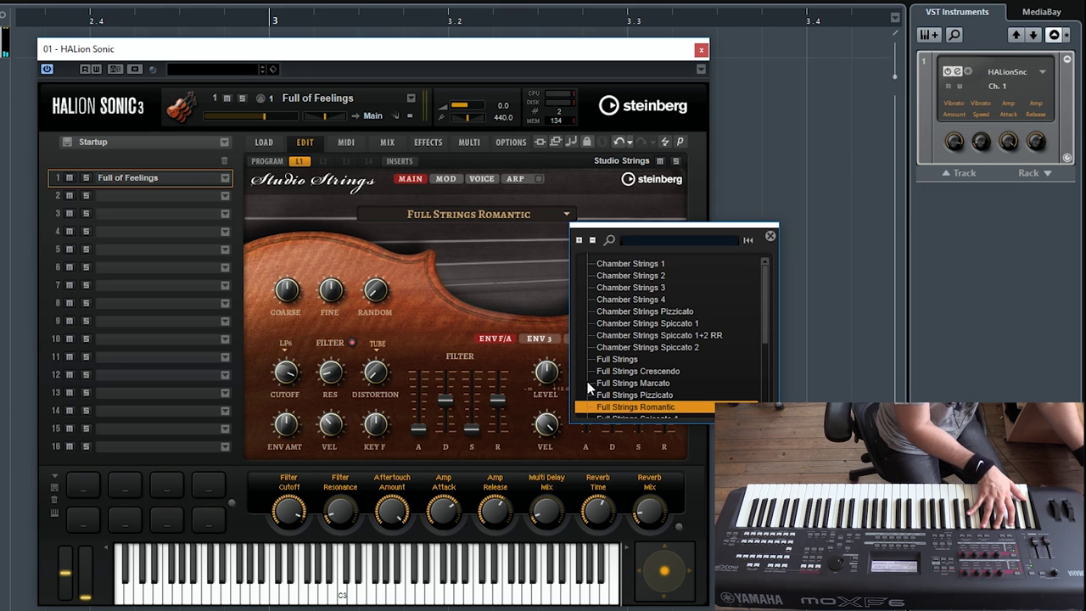
click(640, 371)
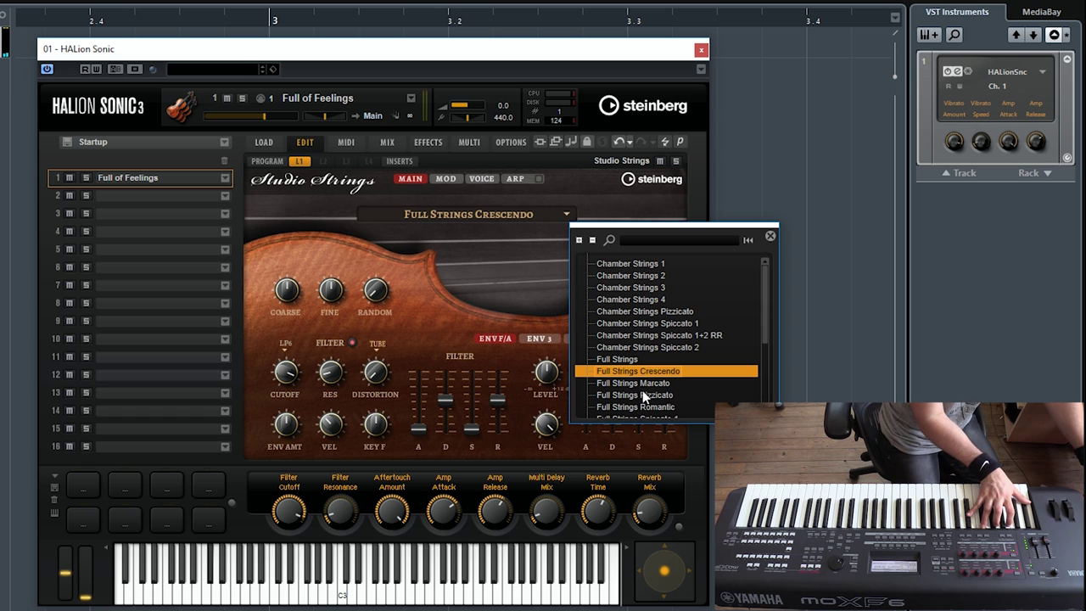
scroll(671, 374, down, 1)
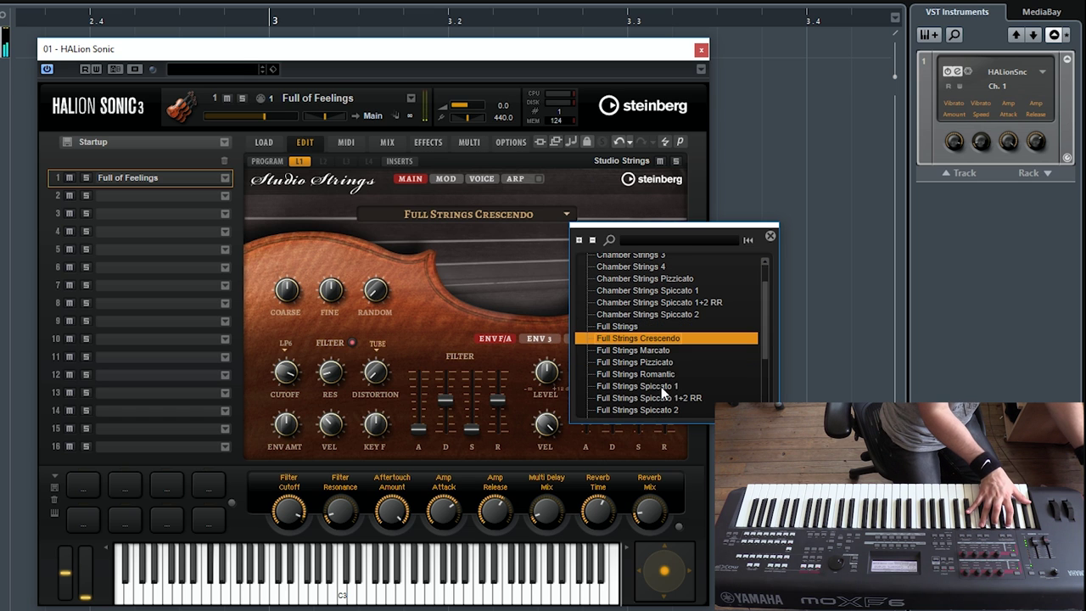
click(658, 387)
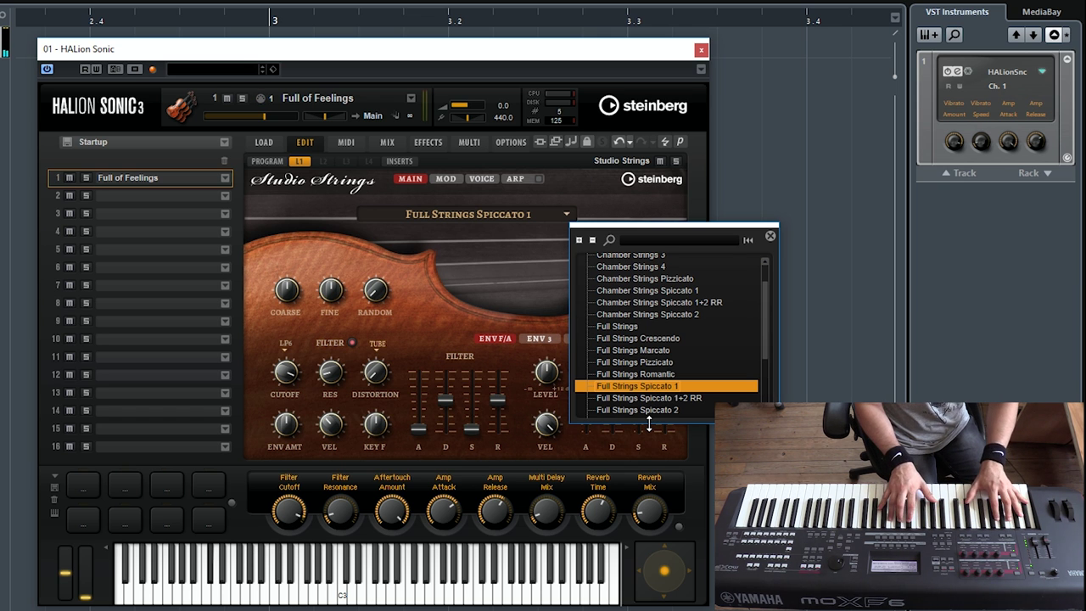
scroll(679, 386, down, 1)
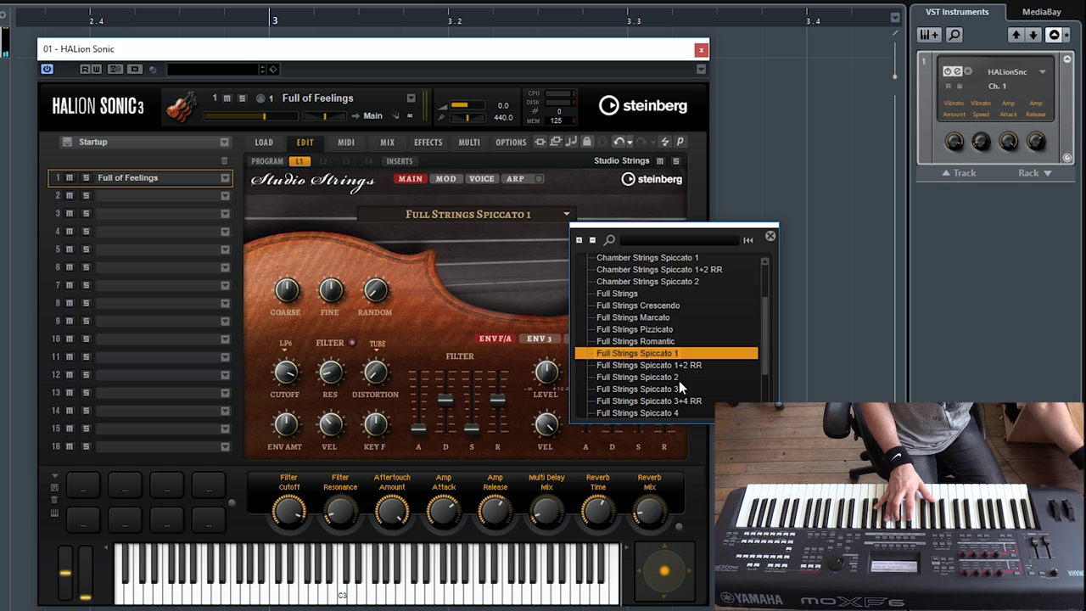
scroll(681, 375, down, 1)
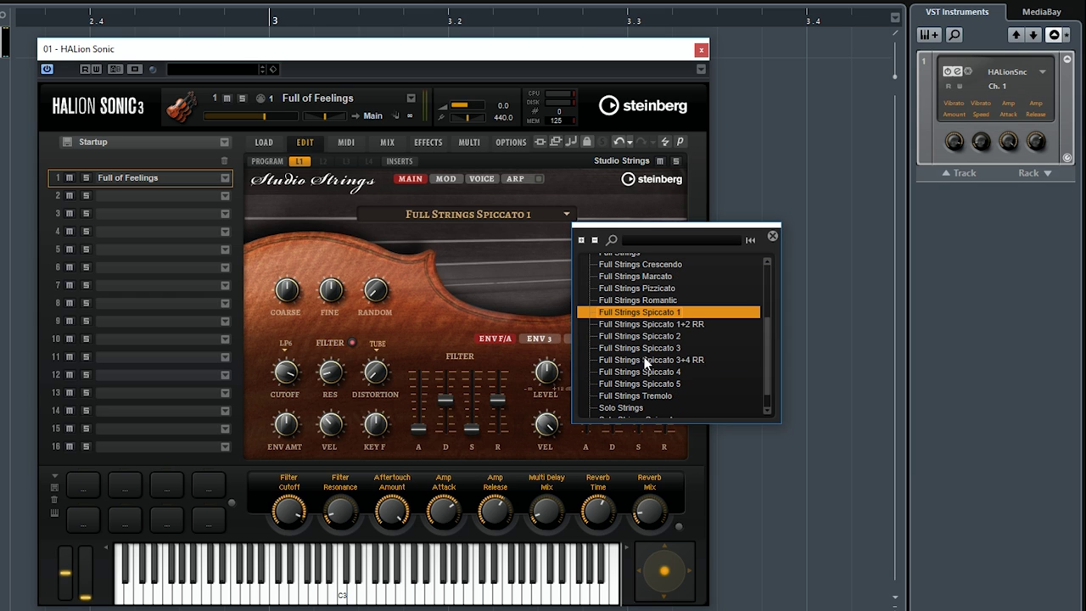
scroll(634, 382, down, 1)
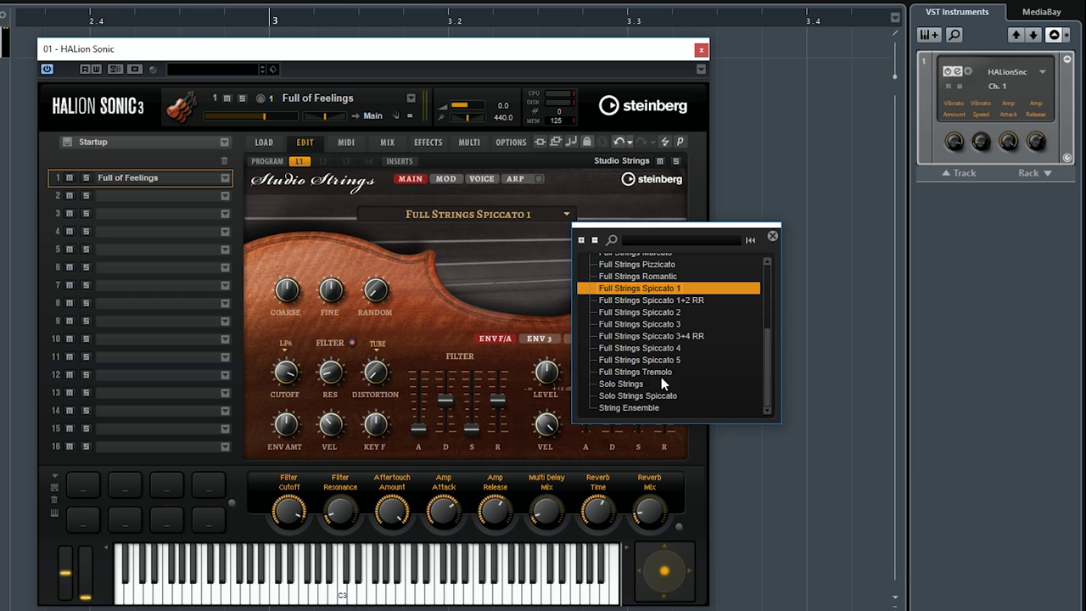
click(668, 360)
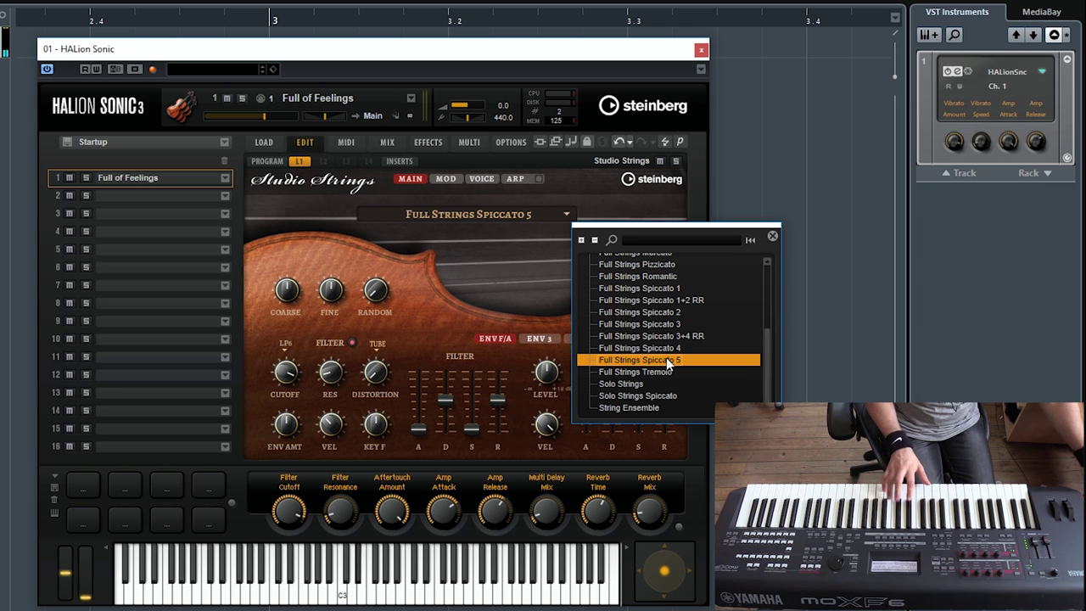
Step: Try Solo Strings and Chamber Strings 1 and 2, settle on Chamber Strings 4, and return to programs
click(640, 385)
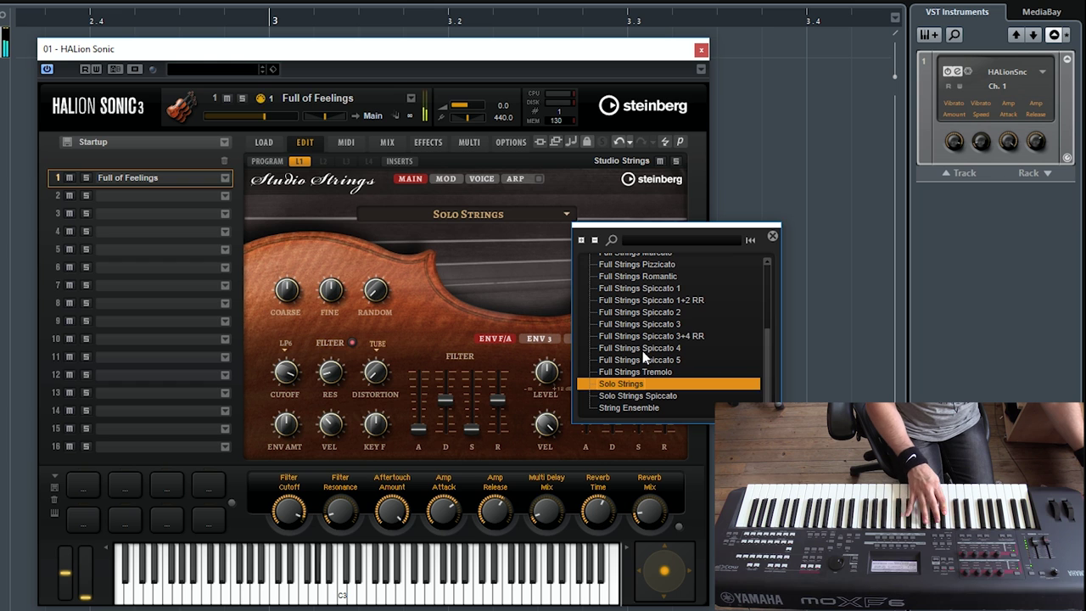
scroll(641, 354, up, 1)
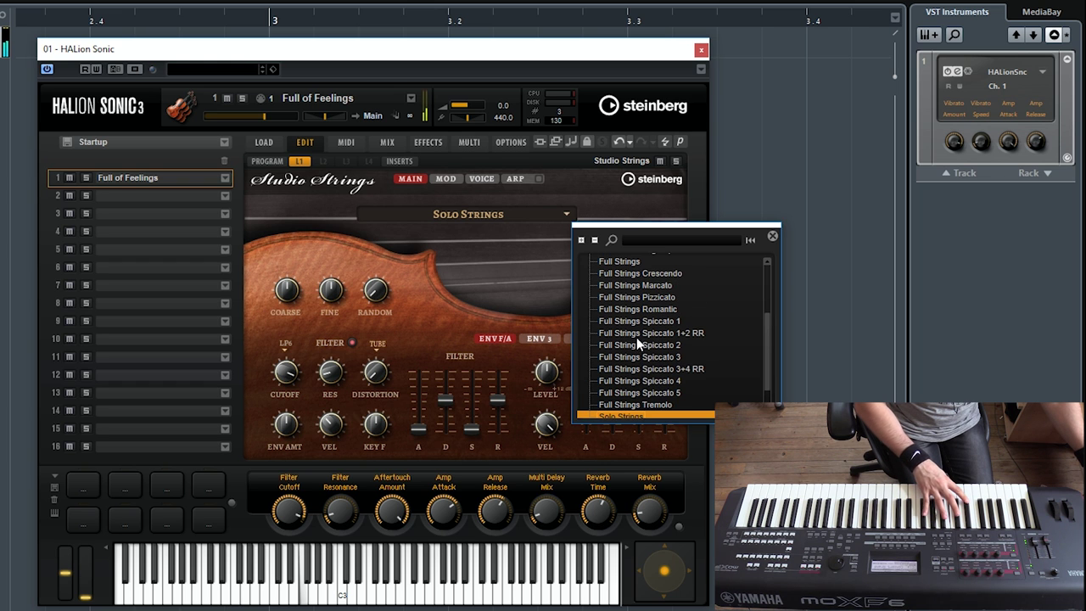
scroll(636, 339, up, 3)
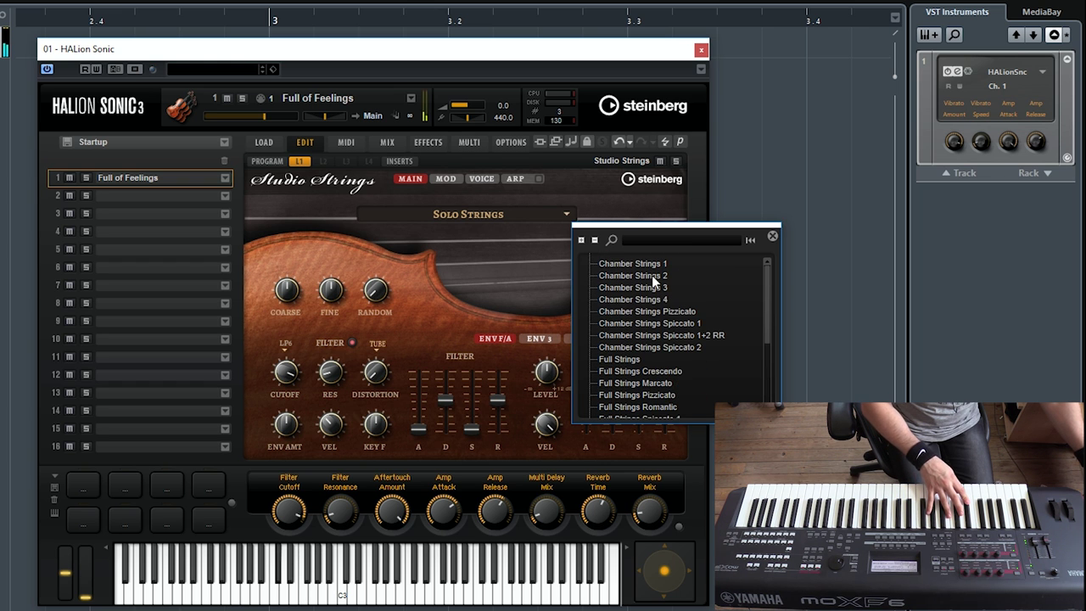
click(651, 269)
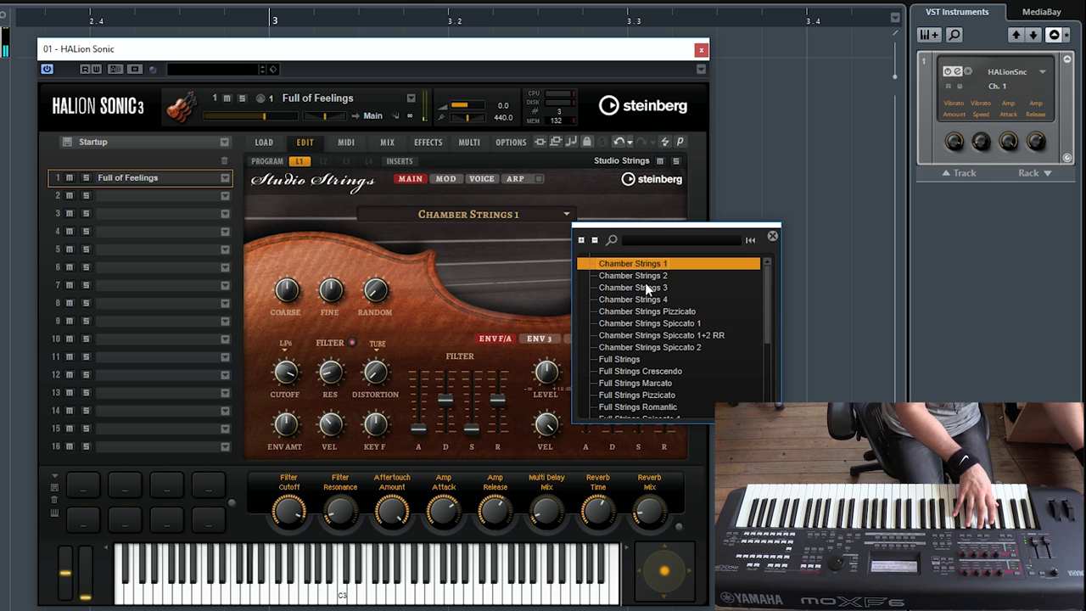
click(645, 279)
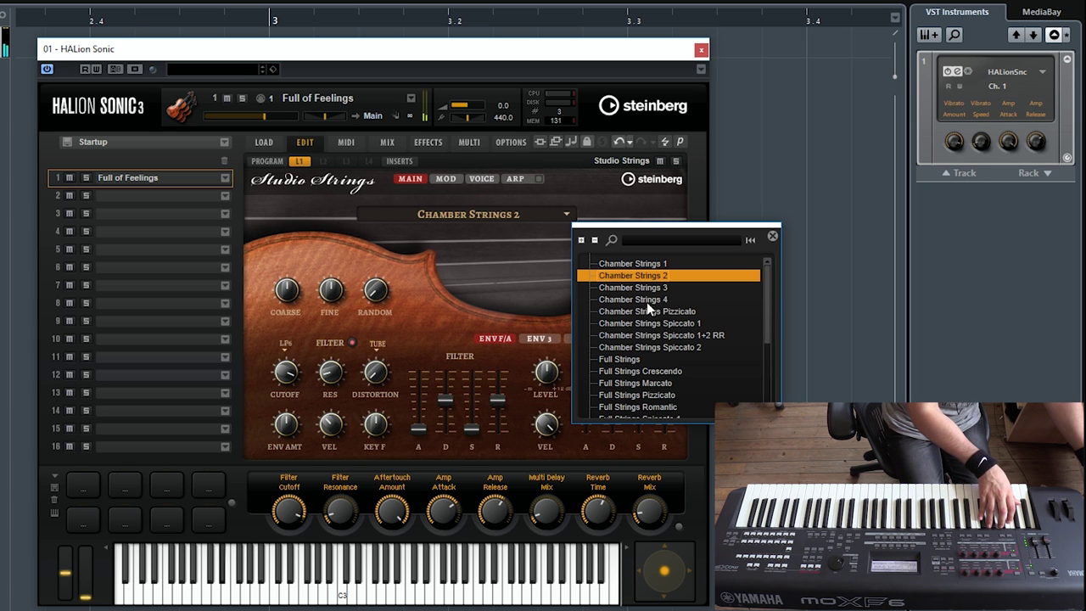
click(647, 302)
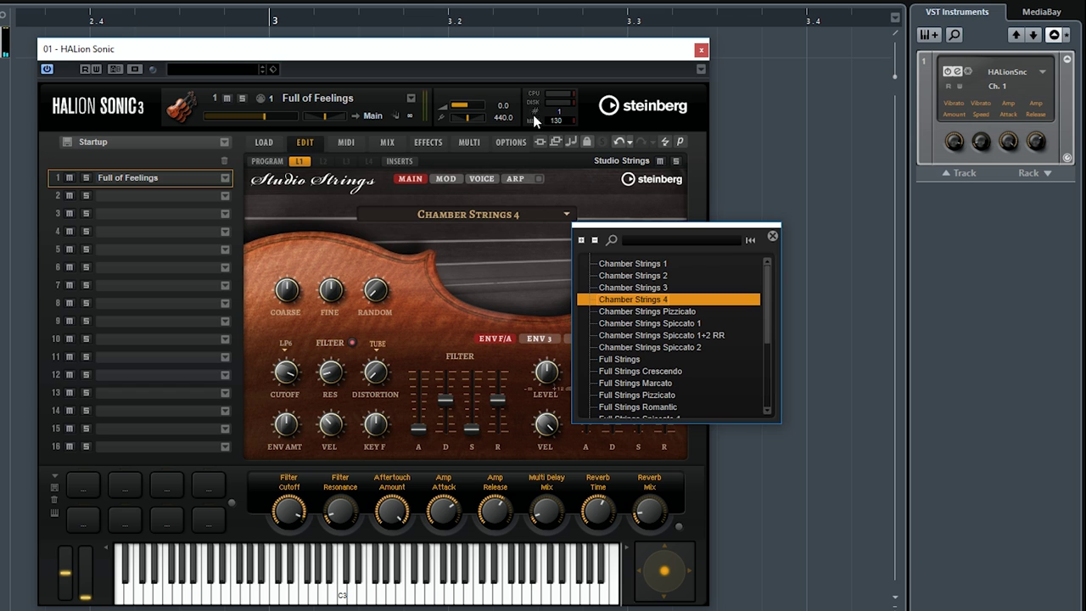
click(515, 269)
click(265, 143)
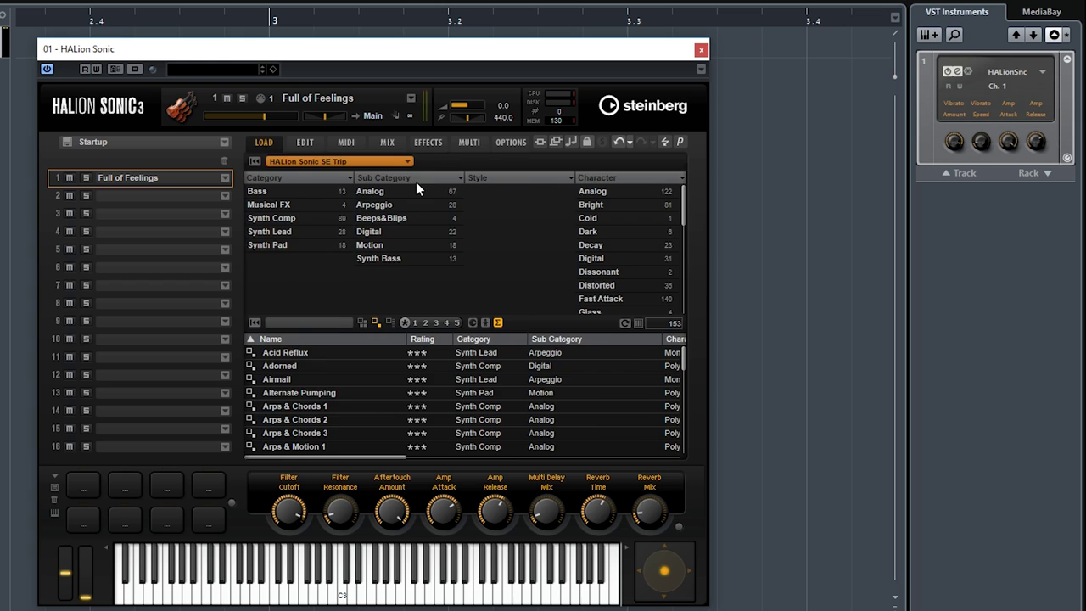
Step: Filter to the HALion Sonic SE Trip library and load Arps & Chords 1
click(399, 162)
click(553, 416)
click(323, 411)
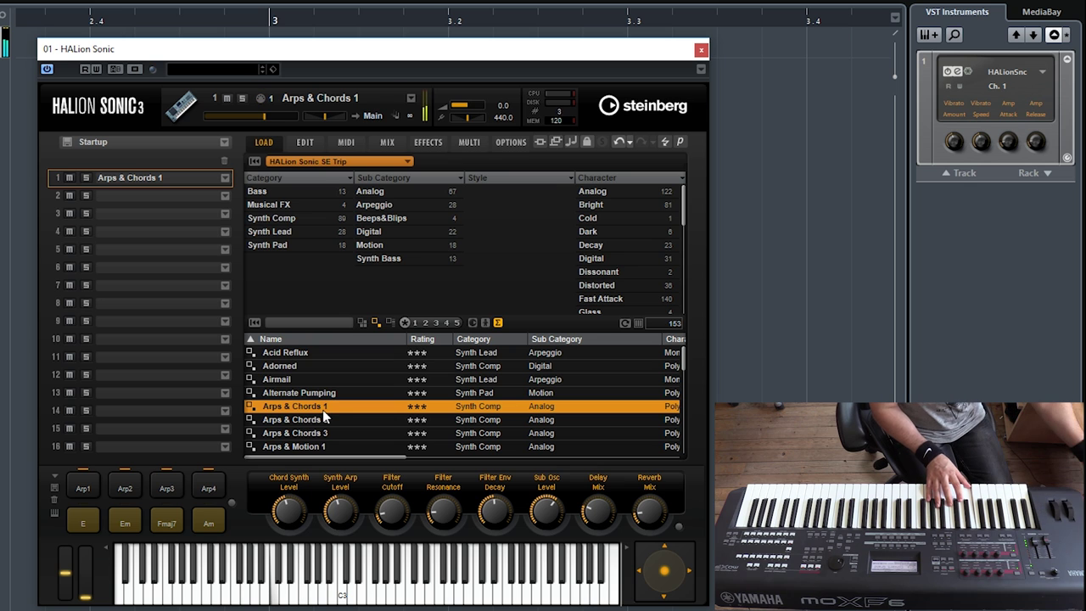
Step: Sweep Arps & Chords 1's filter cutoff on its edit page and view the sub-oscillator settings
click(307, 143)
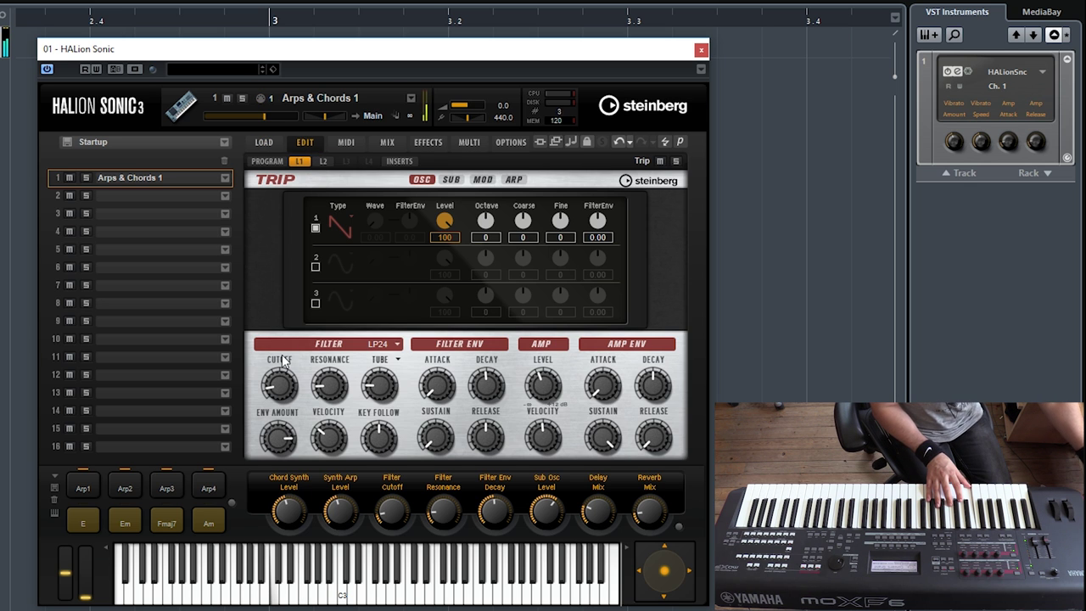
drag(276, 379, 259, 403)
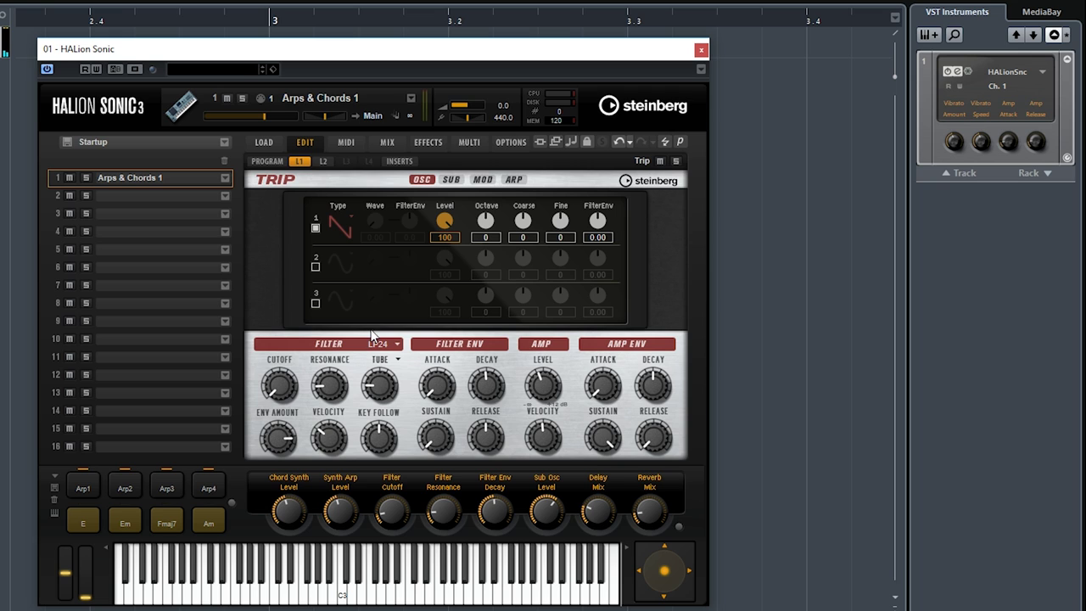
click(452, 180)
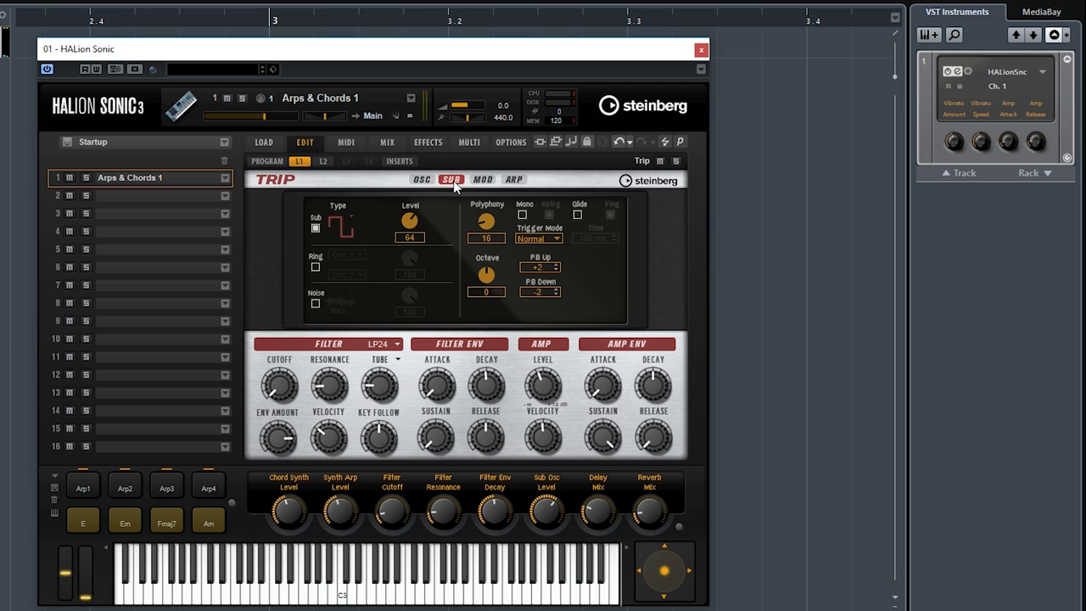
click(263, 143)
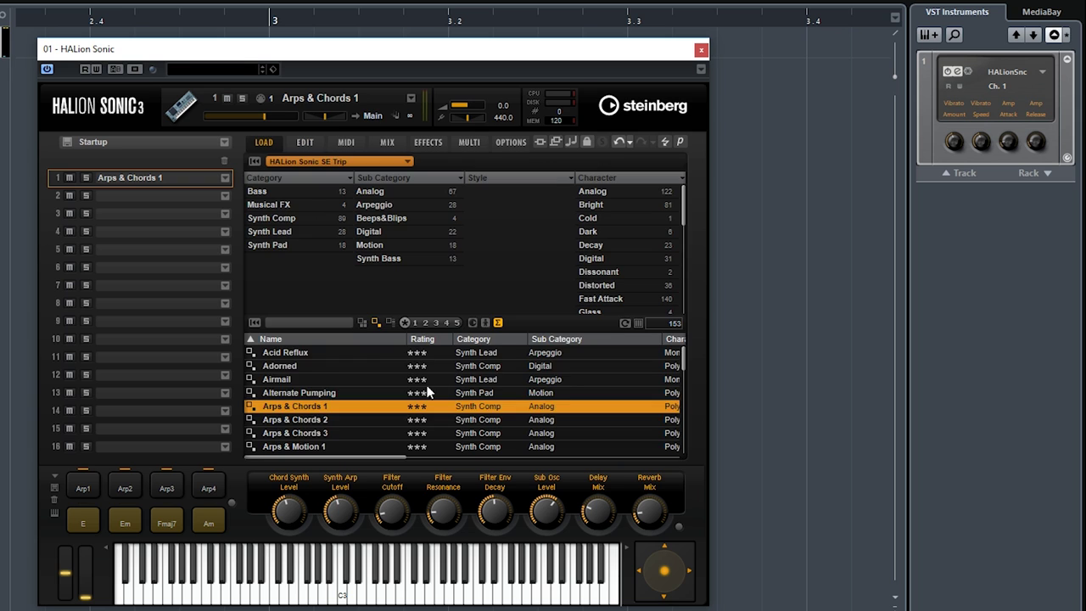
Step: Show Intrinsic Fields' Trip edit page: oscillator levels 75, 33 and 100 with an LP24 filter
click(301, 142)
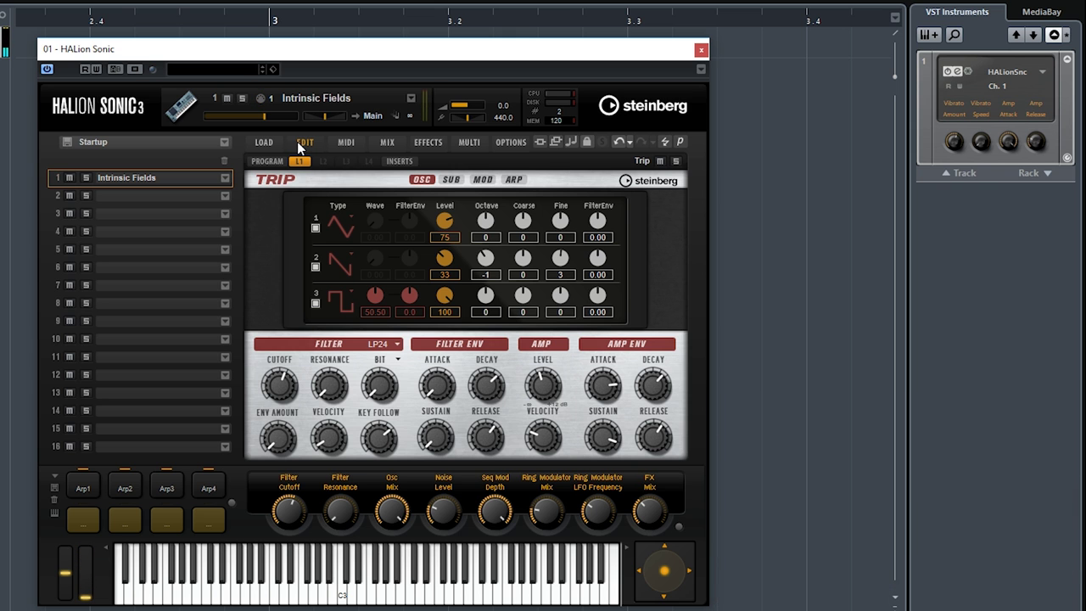
Step: Look over Wiretap's synth edit page, then return to the program browser
click(264, 142)
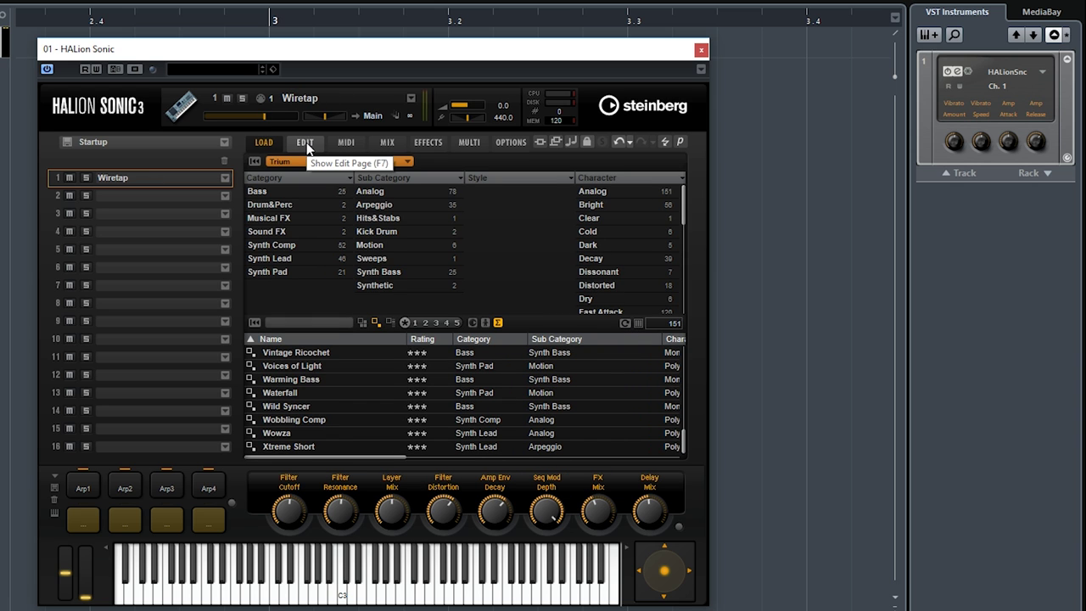
click(305, 142)
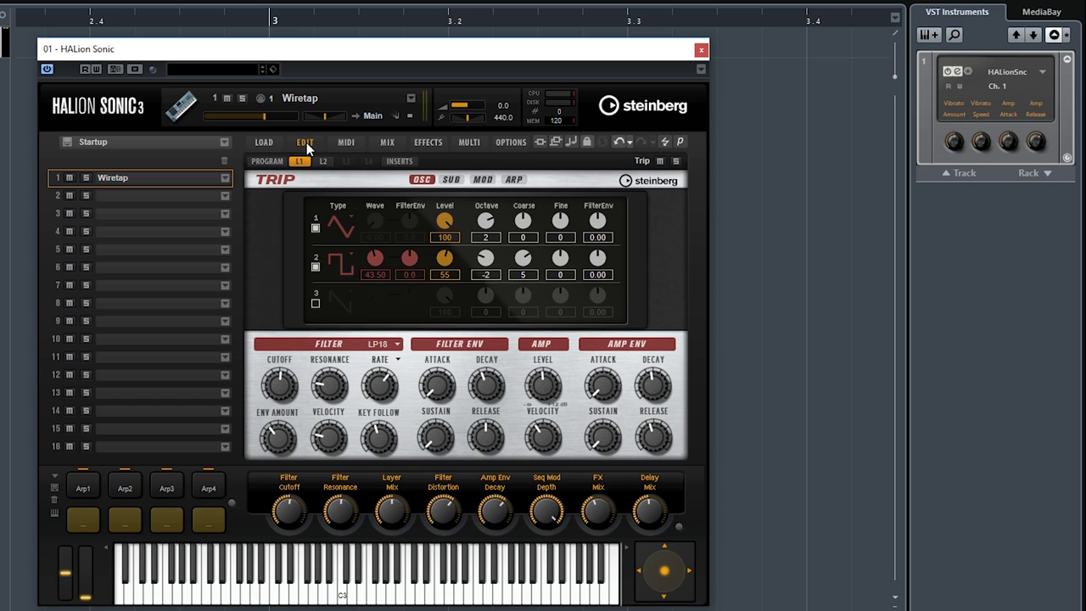
click(258, 143)
Step: Load Blue Keys from the Trium list, view its Trium edit page, then return to the presets
scroll(291, 430, up, 10)
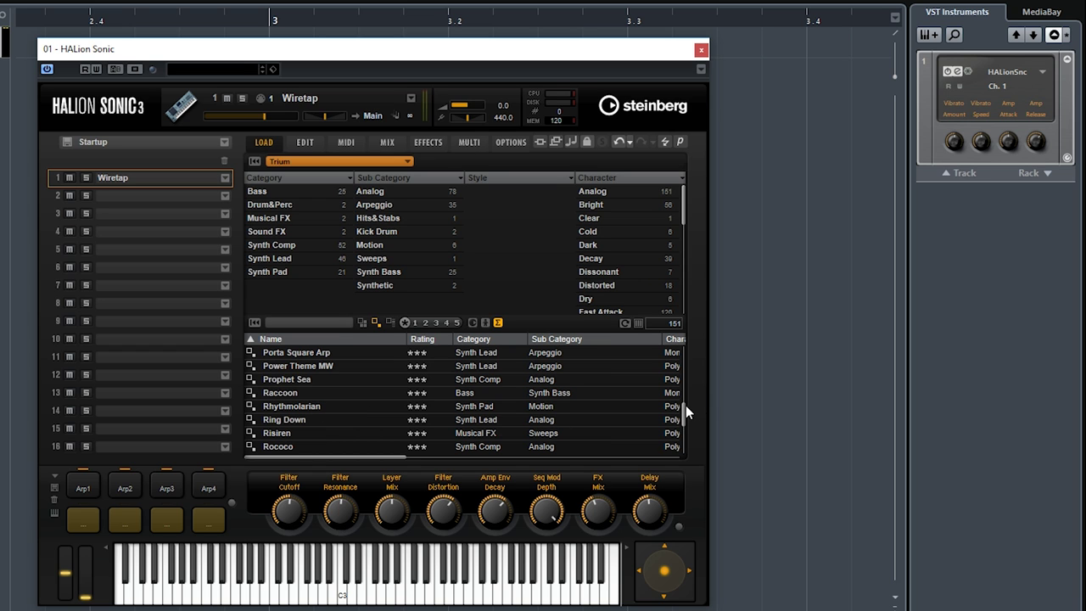
drag(681, 413, 684, 371)
scroll(317, 377, up, 3)
click(337, 379)
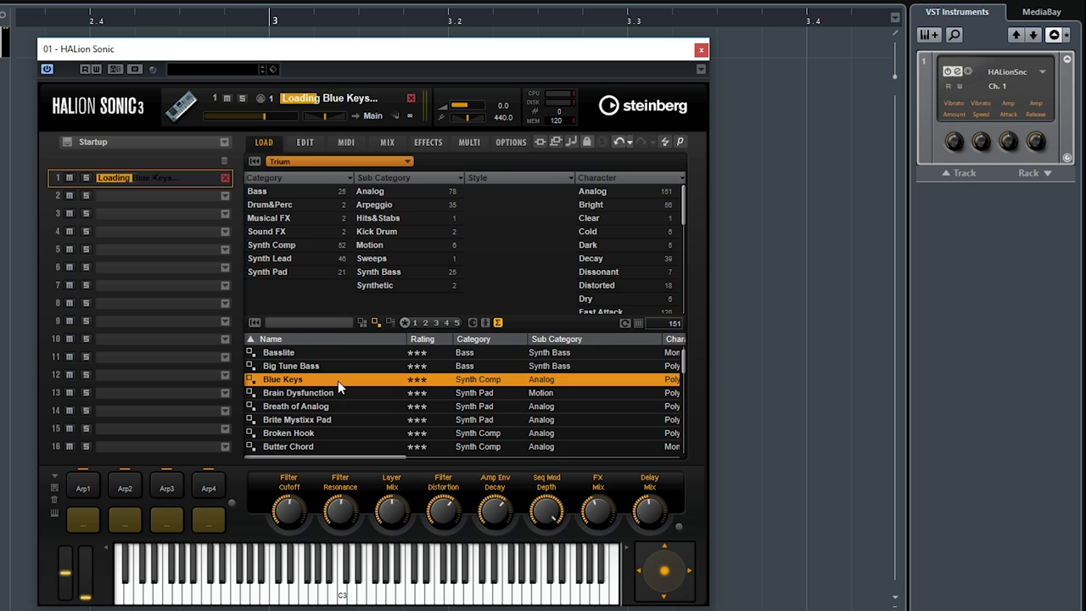
click(305, 144)
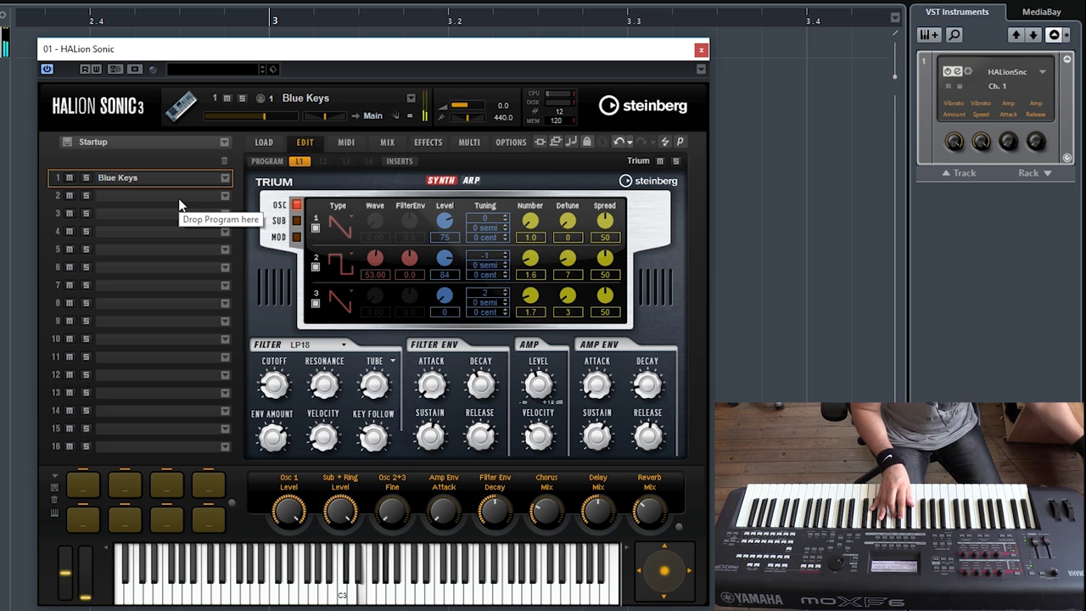
click(258, 144)
scroll(282, 365, down, 2)
Step: Load Breath of Analog, then Comp Kick 01 MW, and raise the kick's filter cutoff
click(281, 378)
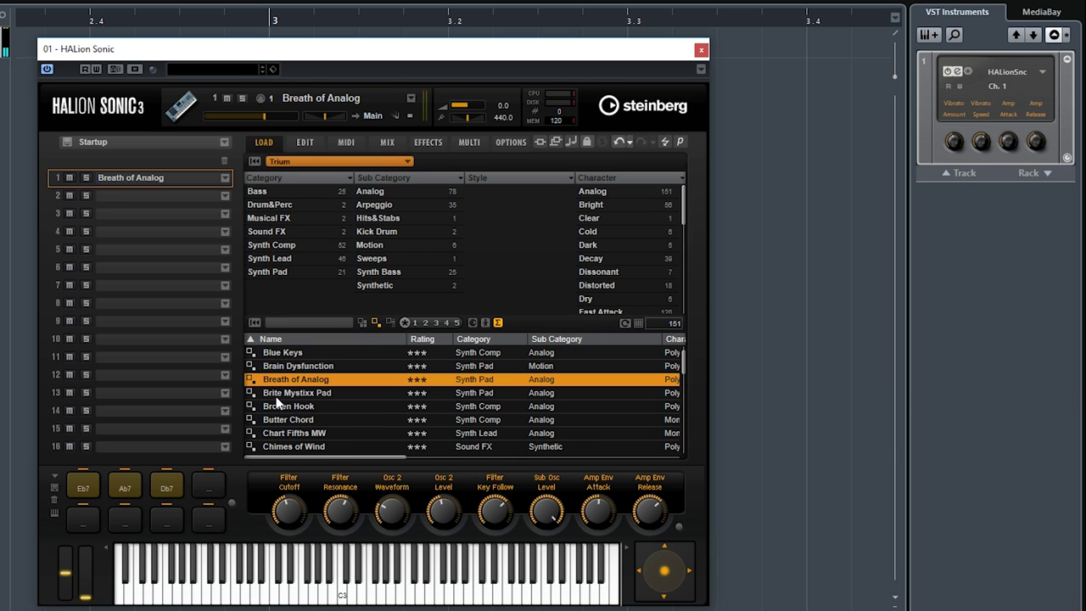
scroll(282, 394, down, 8)
click(282, 392)
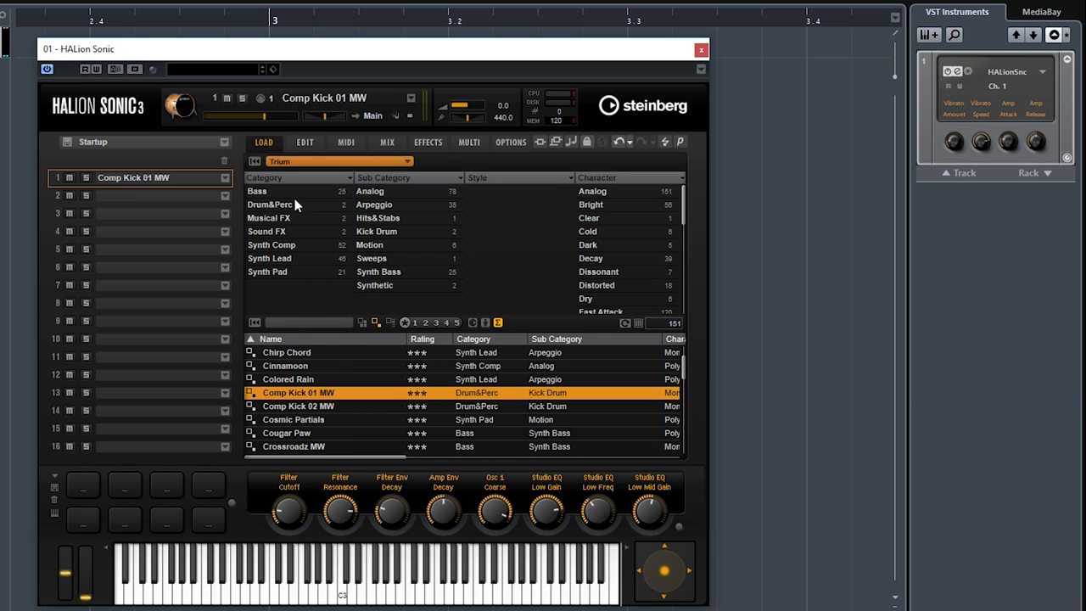
click(305, 142)
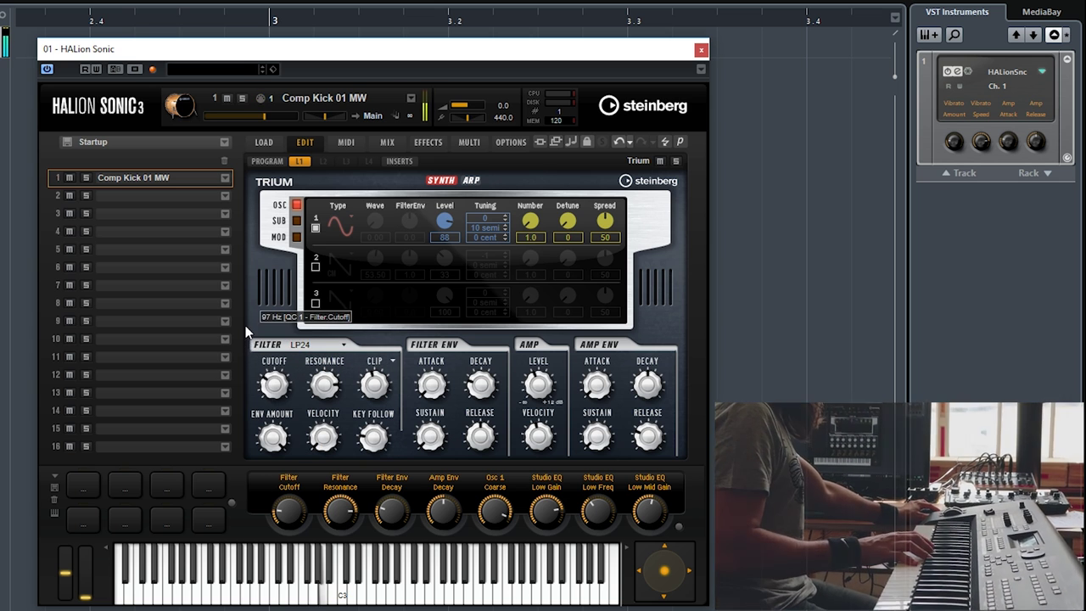
mouse_move(274, 385)
mouse_down()
mouse_move(277, 322)
mouse_move(278, 396)
mouse_move(272, 373)
mouse_move(263, 414)
mouse_move(271, 318)
mouse_move(263, 392)
mouse_up()
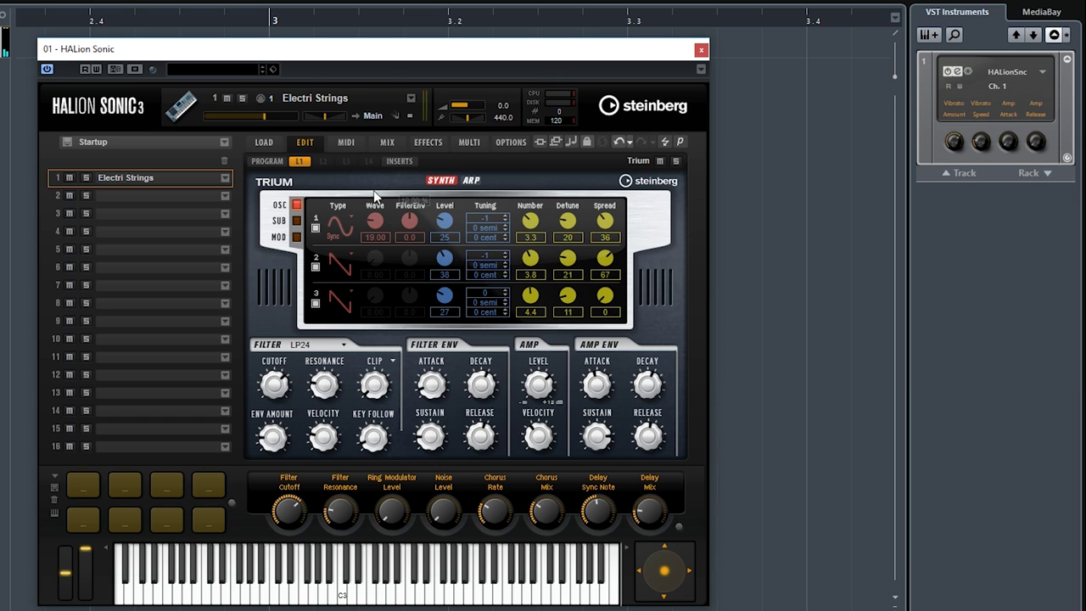
Step: Inspect Electri Strings' ARP, OSC 1 waveform choices and SUB settings, then return to browsing
click(469, 181)
click(443, 181)
click(347, 222)
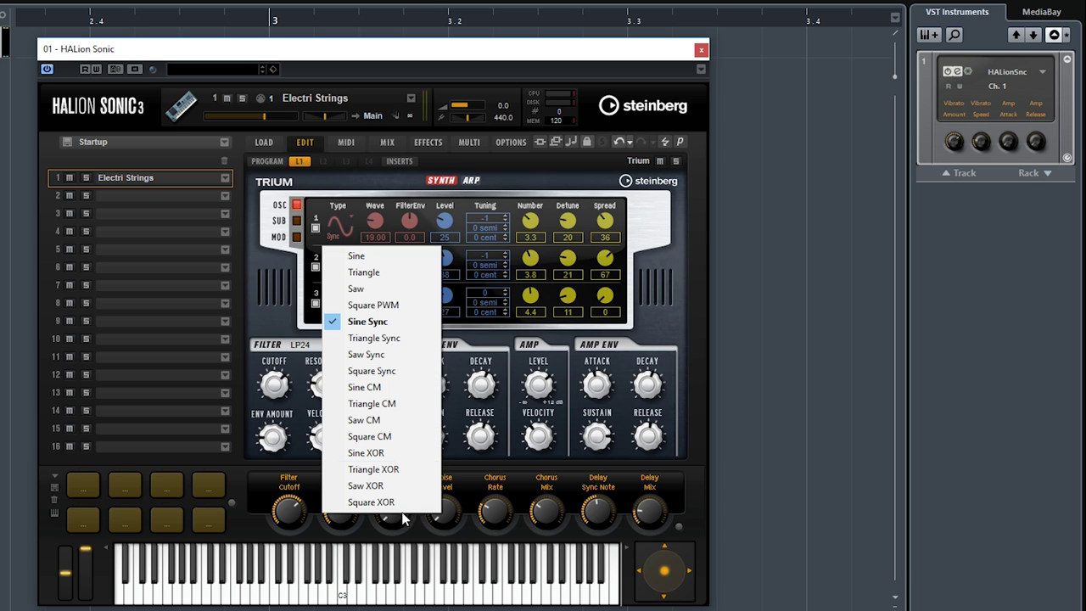
click(296, 221)
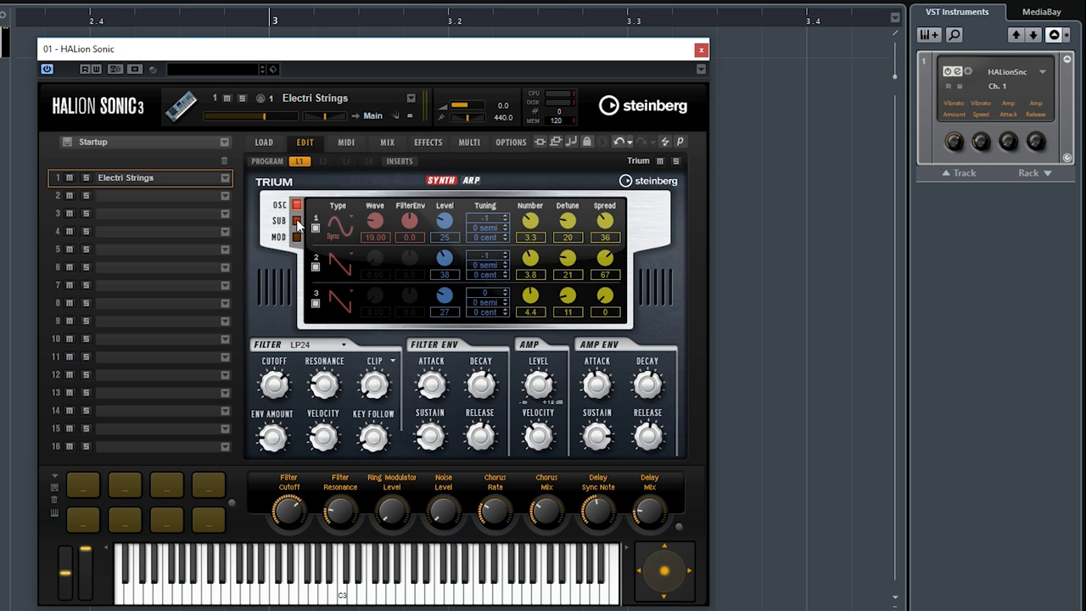
click(297, 222)
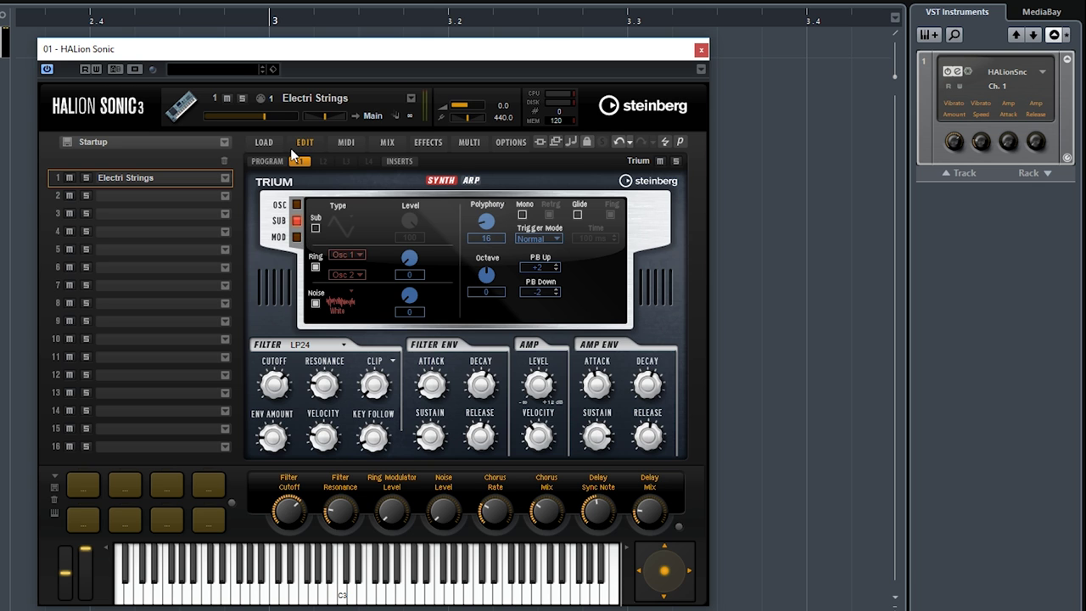
click(278, 145)
Step: Browse the Voltage library, load Dark Glide Bass into slot 1 and open its synth edit page
click(406, 163)
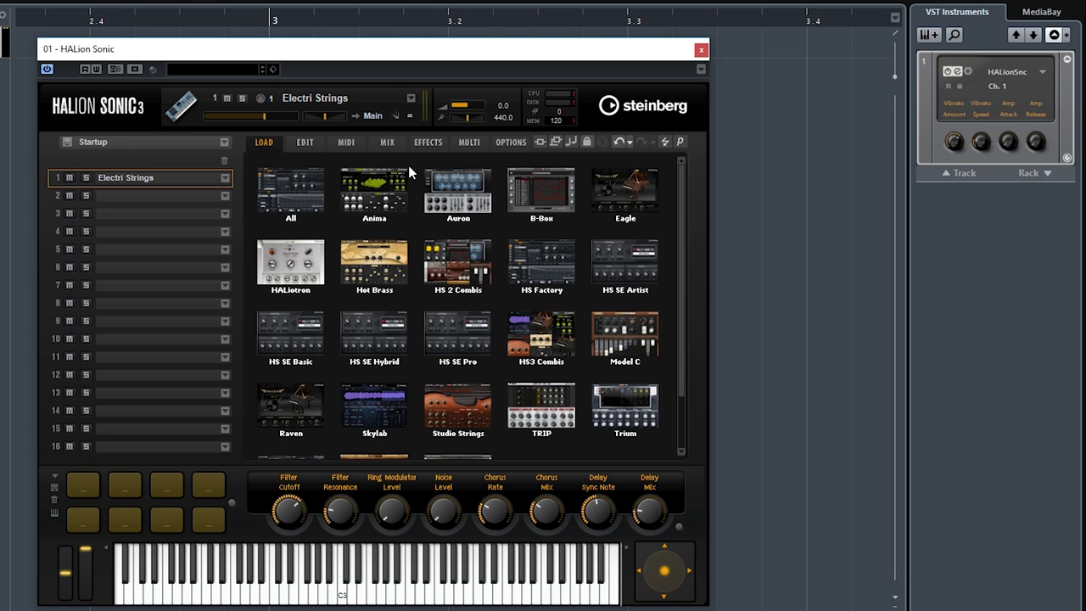
scroll(529, 416, down, 1)
click(291, 403)
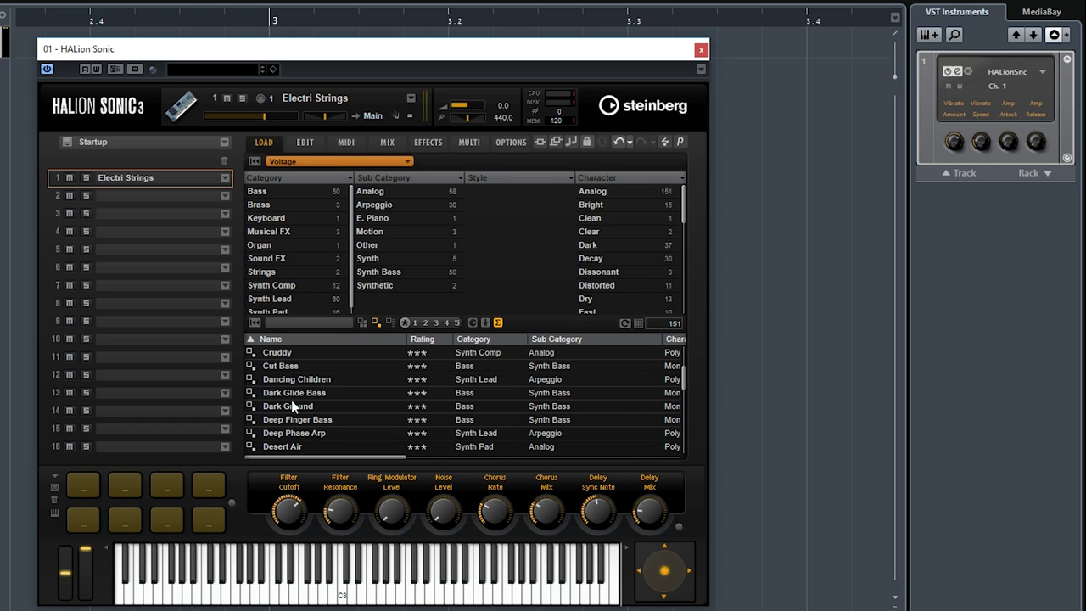
click(303, 142)
click(264, 141)
click(316, 392)
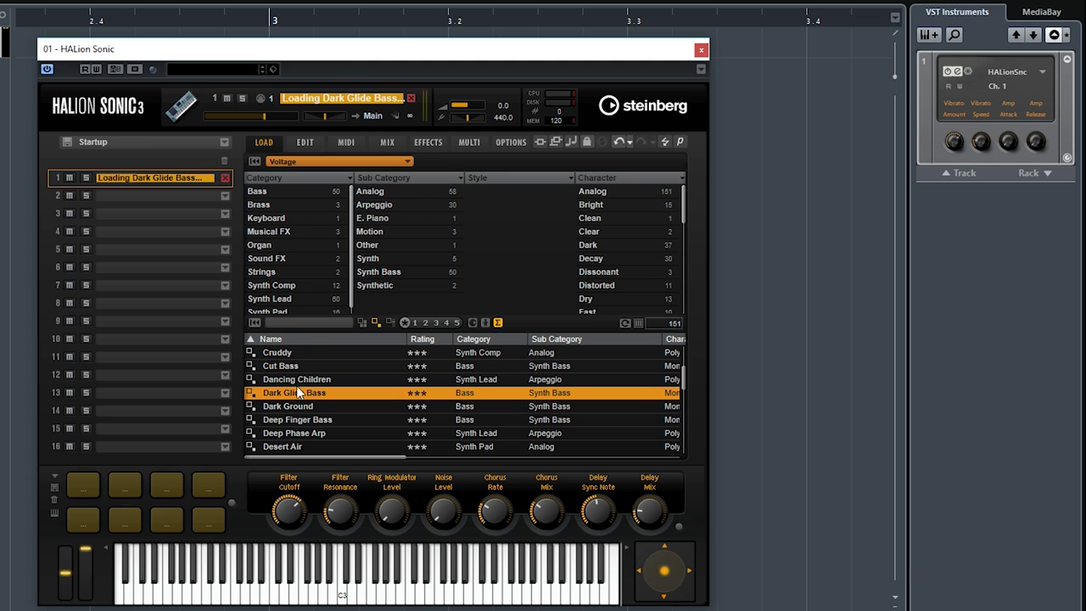
click(307, 144)
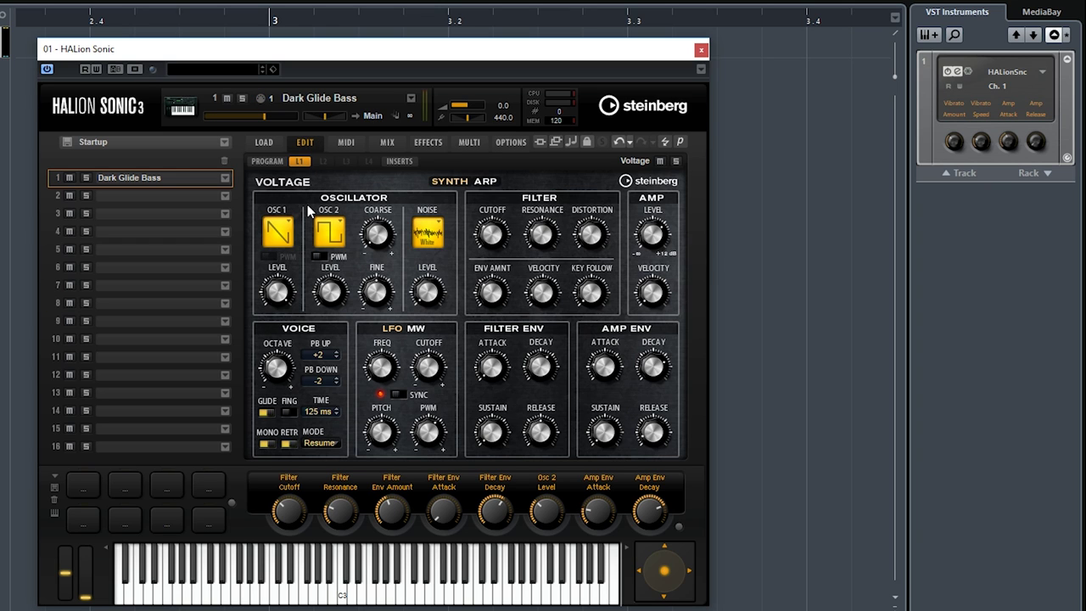
Step: Check the OSC 2 waveform, keeping Square, then load Deep Finger Bass and open its edit page
click(341, 224)
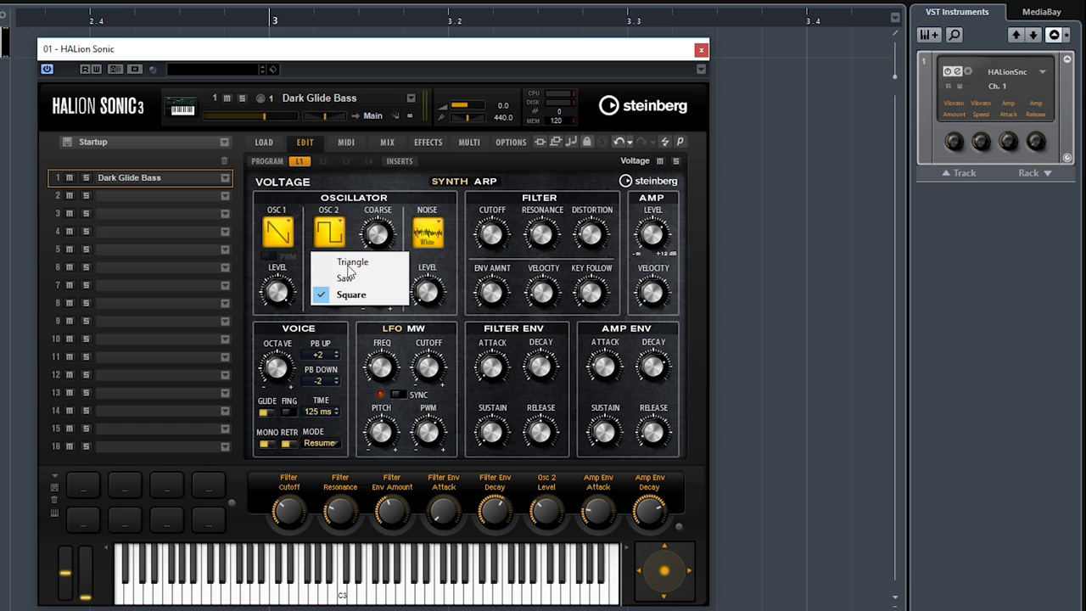
click(370, 205)
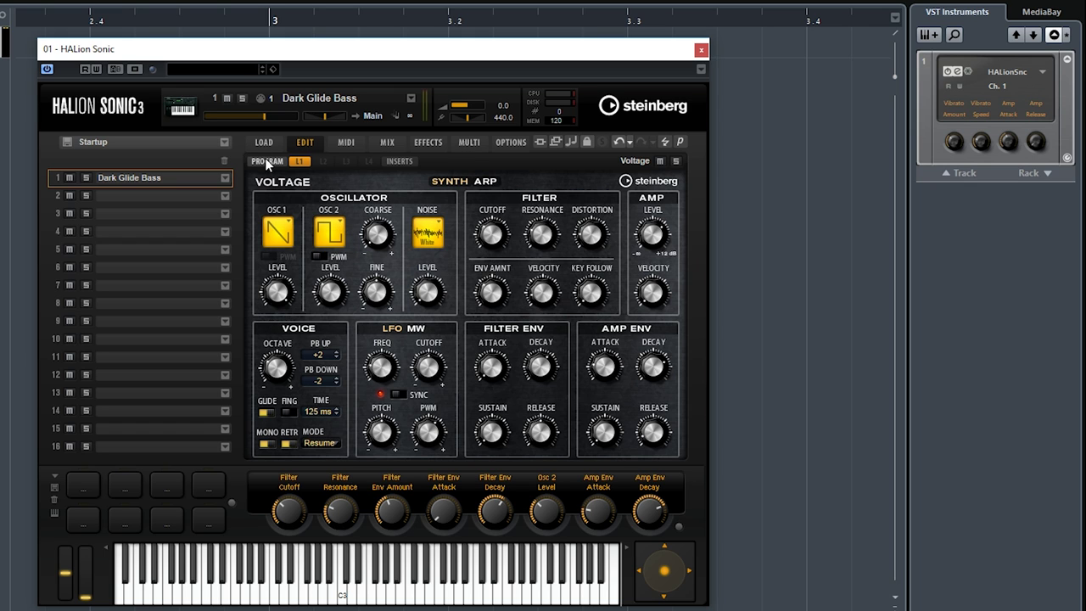
click(264, 141)
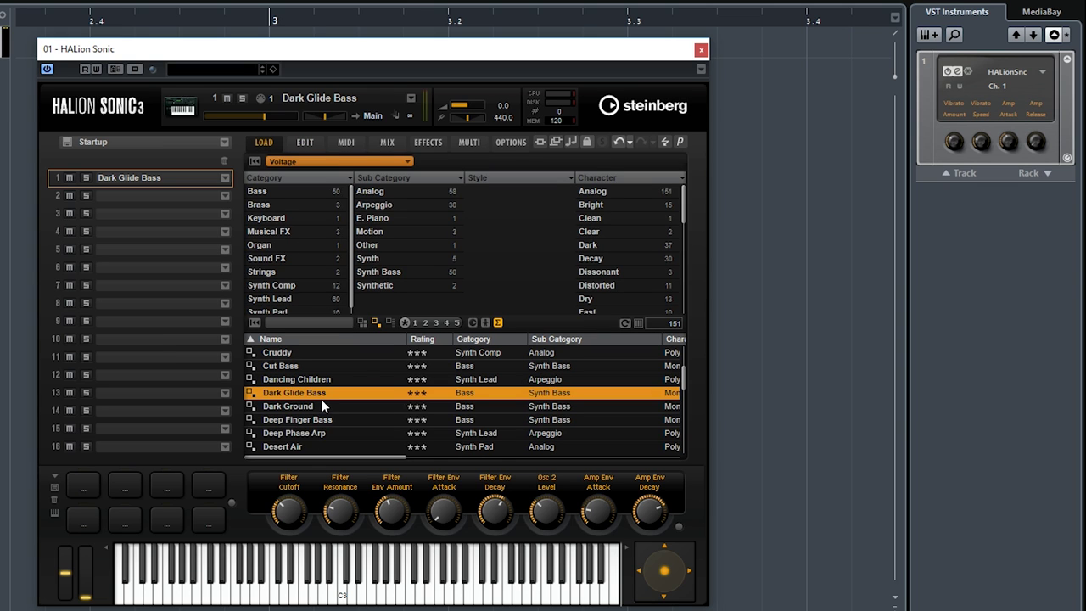
click(299, 419)
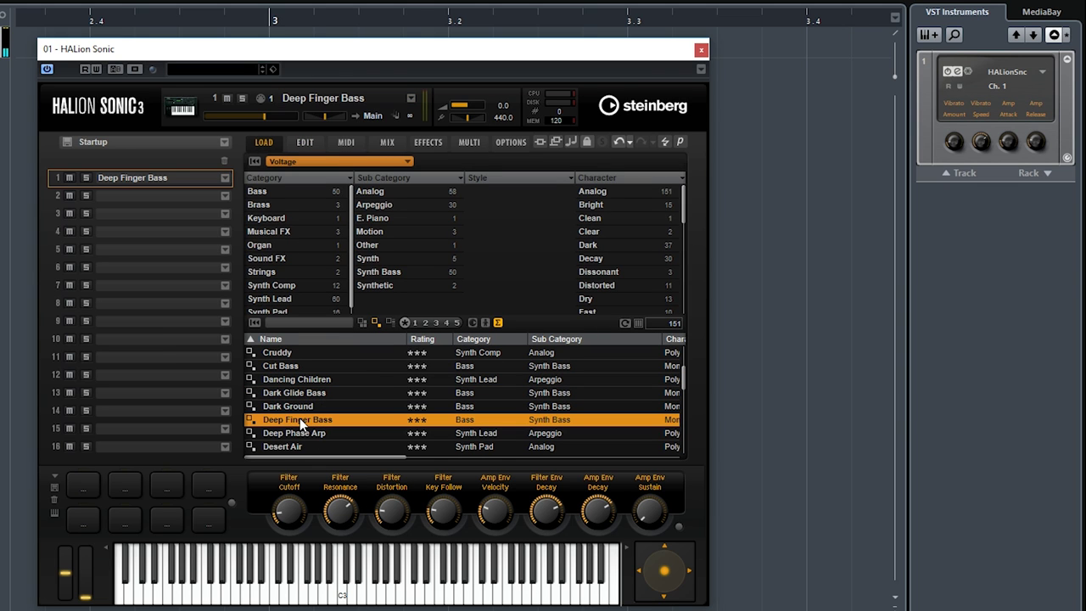
click(316, 150)
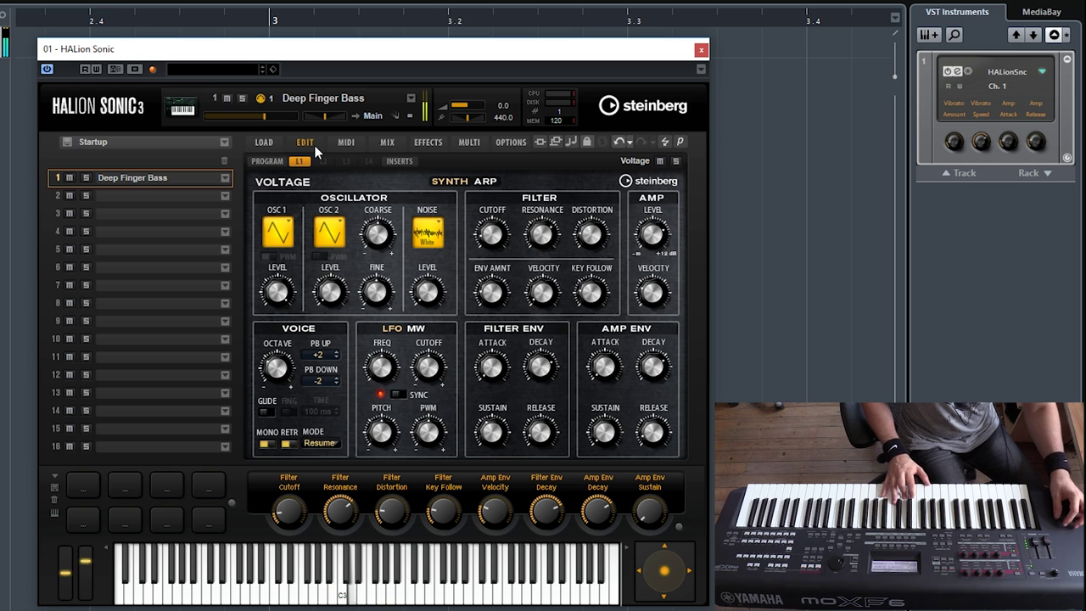
Step: Load Vintage from the Voltage preset list and open its synth parameters
click(264, 142)
double_click(334, 410)
click(301, 143)
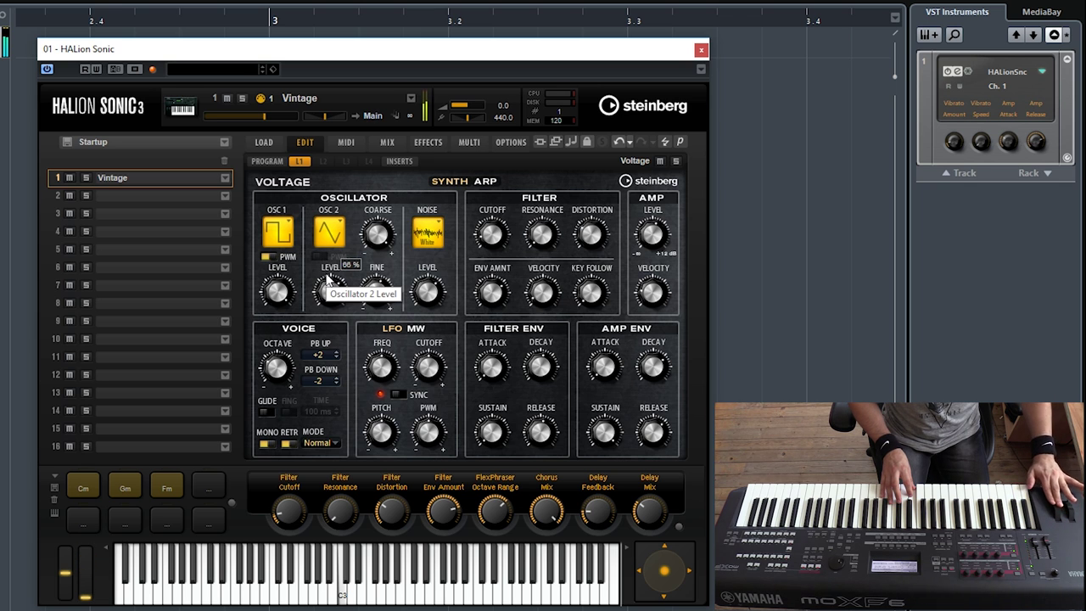
Step: View Vintage's arpeggiator phrase, then switch back to its synth parameters
click(485, 182)
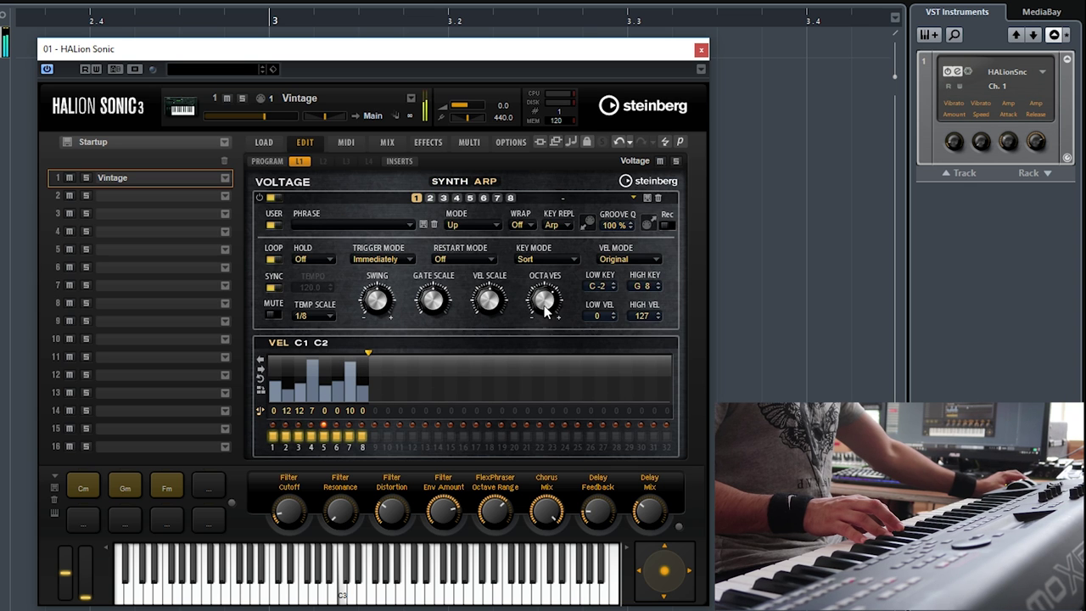
click(450, 181)
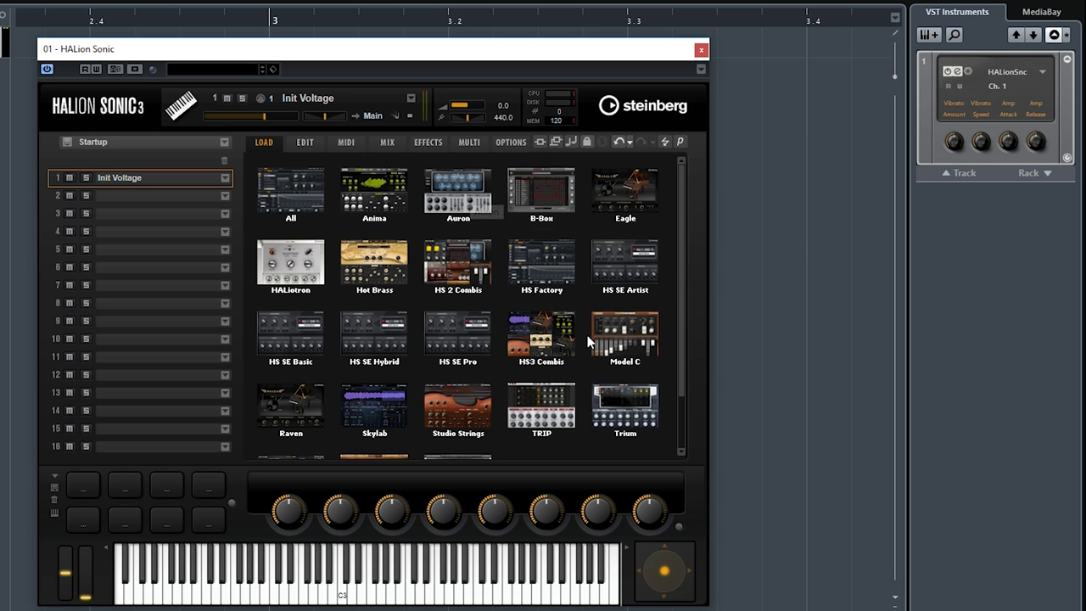
Step: Pick the Voltage tile from the library grid and open Init Voltage's synth edit page
scroll(530, 356, down, 1)
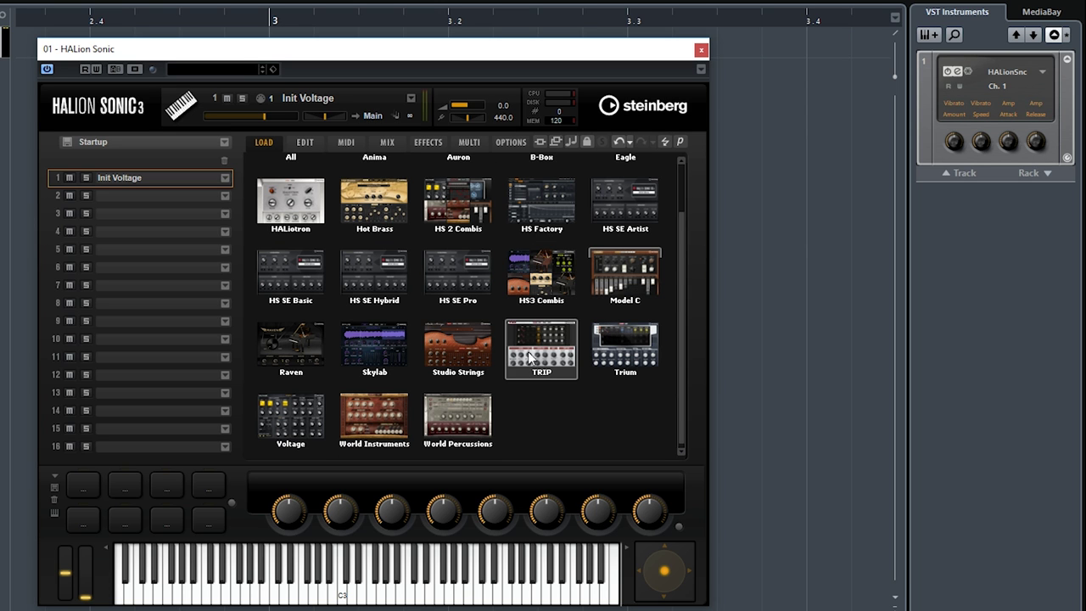
click(321, 419)
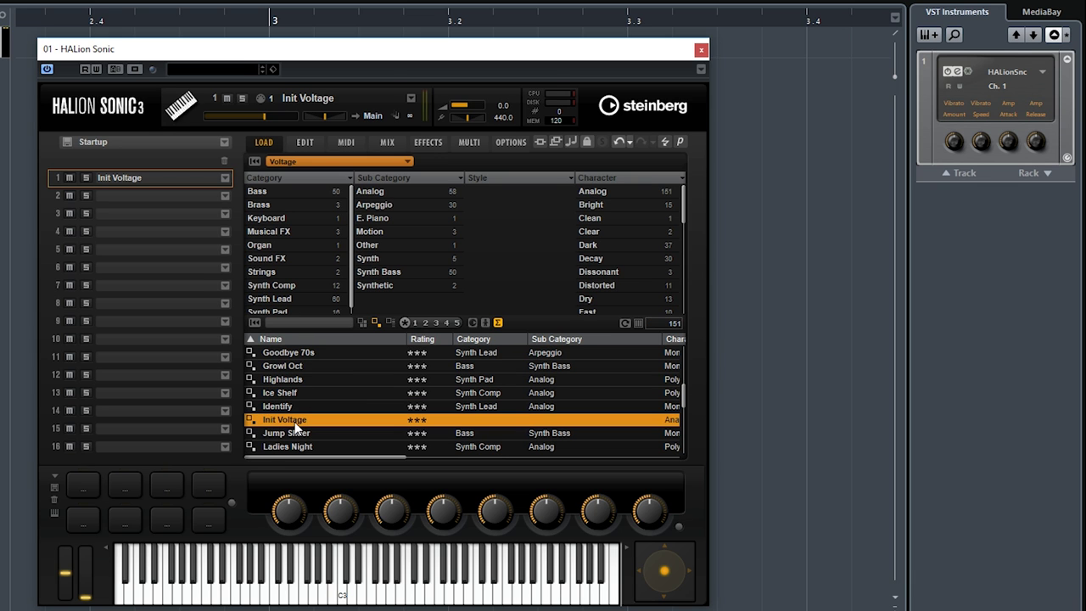
click(306, 143)
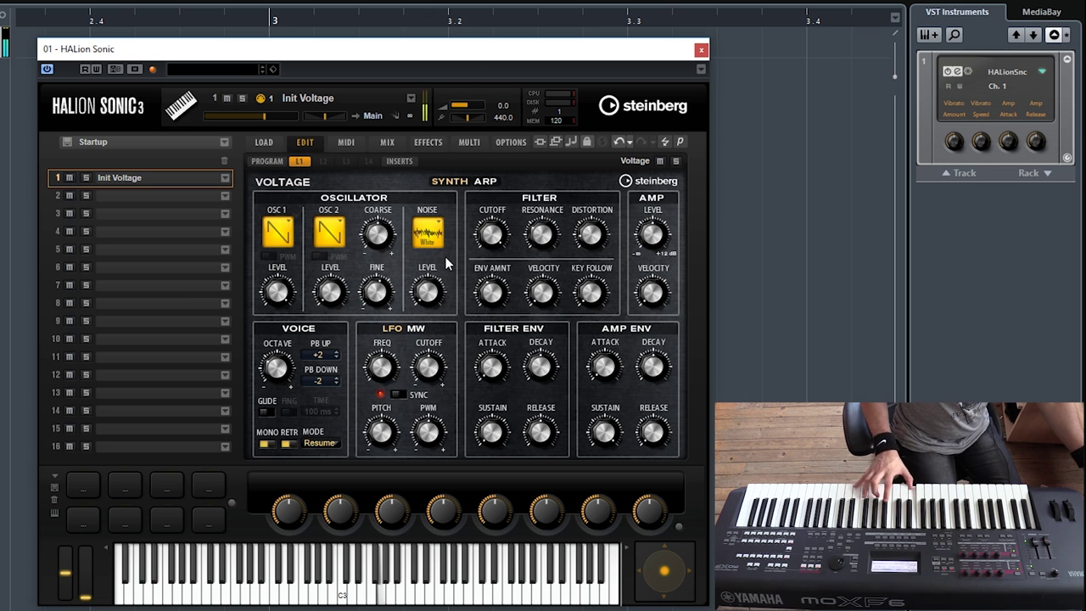
Step: Lower Init Voltage's filter cutoff and set the Filter Env Decay to -14.0 %
drag(465, 244, 473, 310)
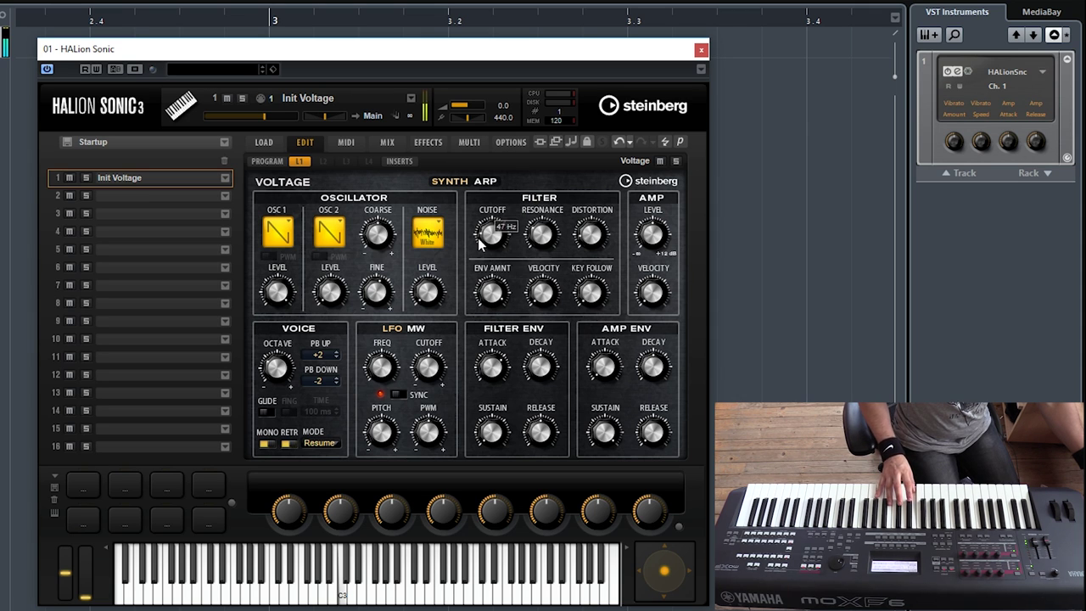
mouse_move(494, 360)
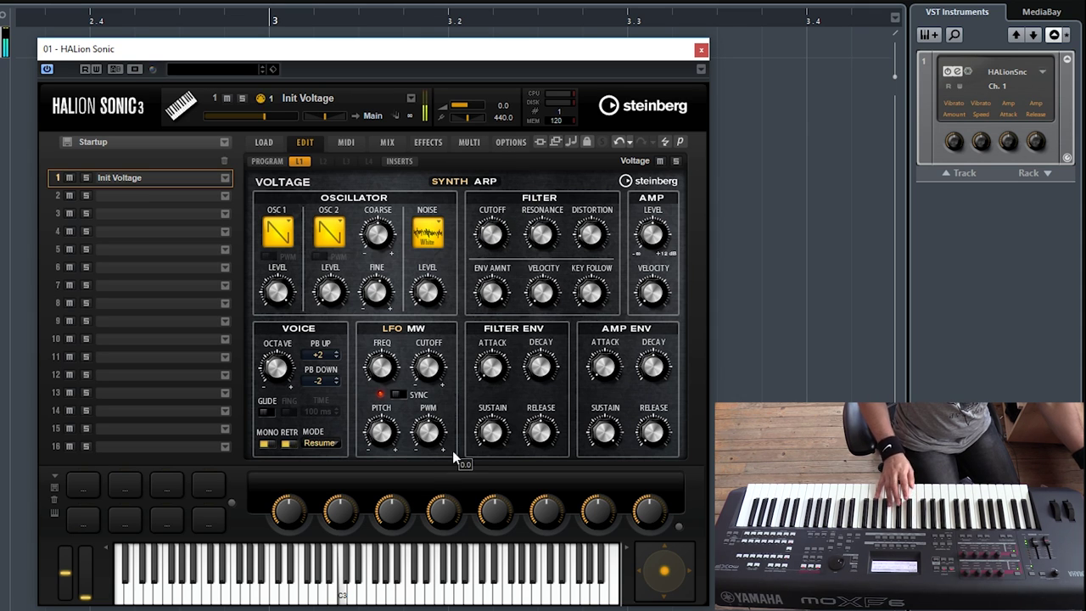
mouse_move(533, 365)
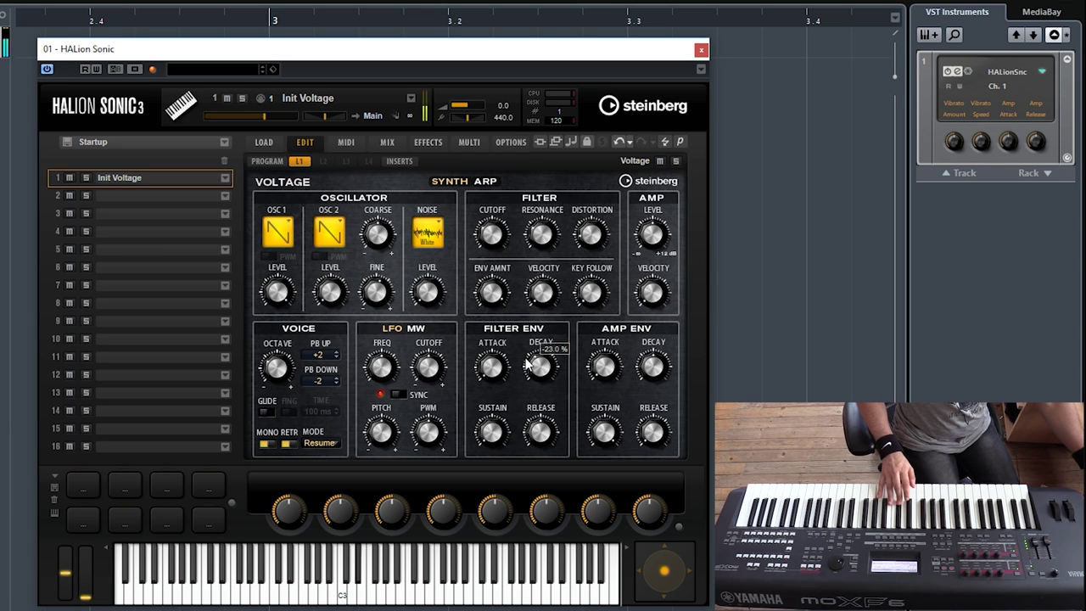
drag(528, 374, 528, 360)
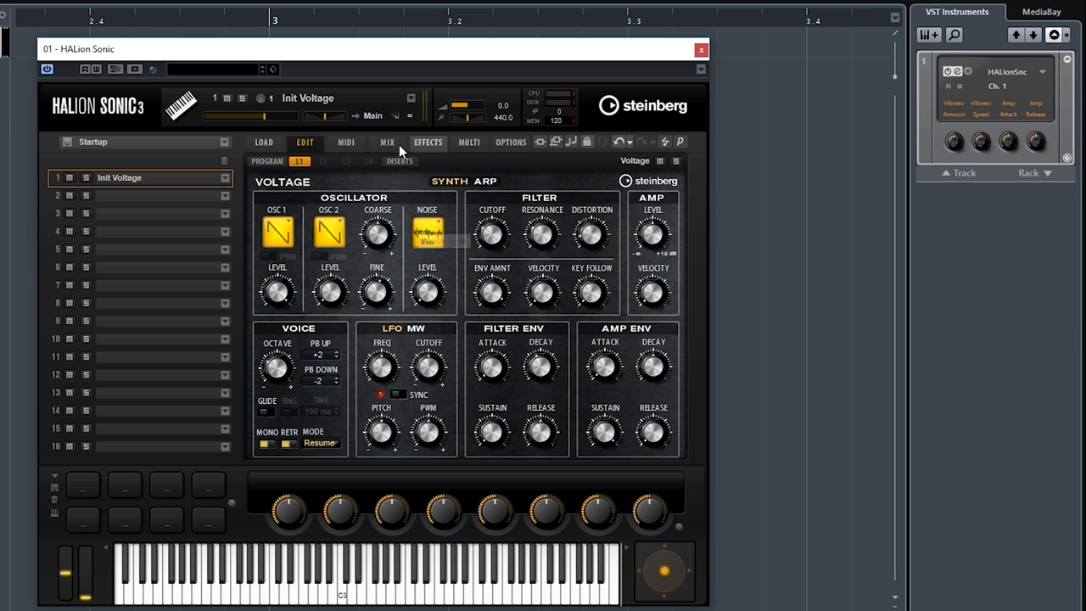
Step: Open the World Instruments library, load Turkish Ac Baglama by typing 'tu', and show its edit page
click(263, 141)
click(358, 160)
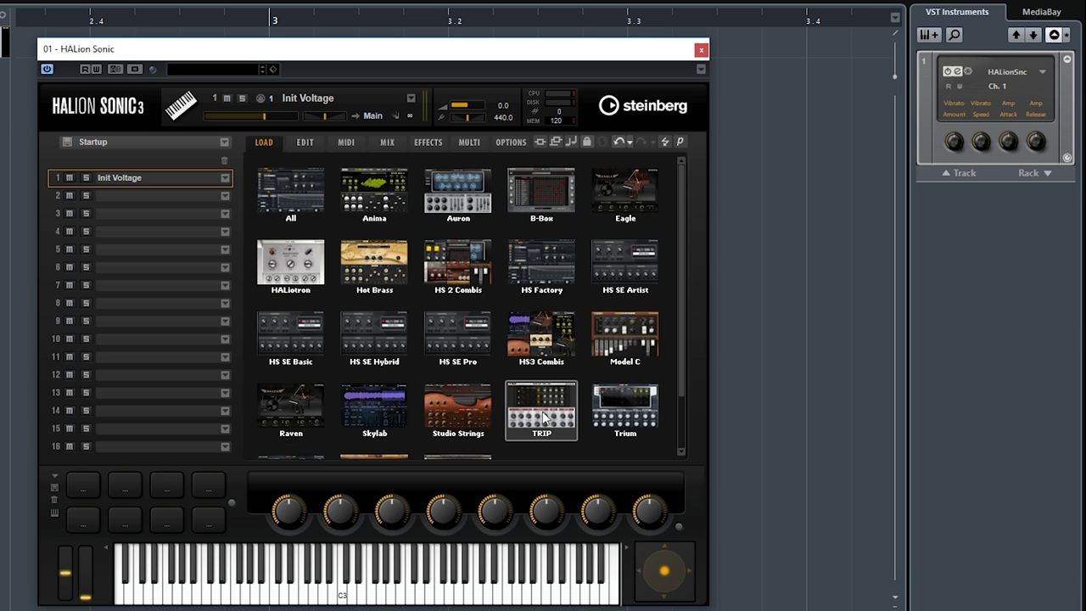
scroll(369, 216, down, 1)
scroll(369, 216, up, 1)
scroll(374, 424, down, 1)
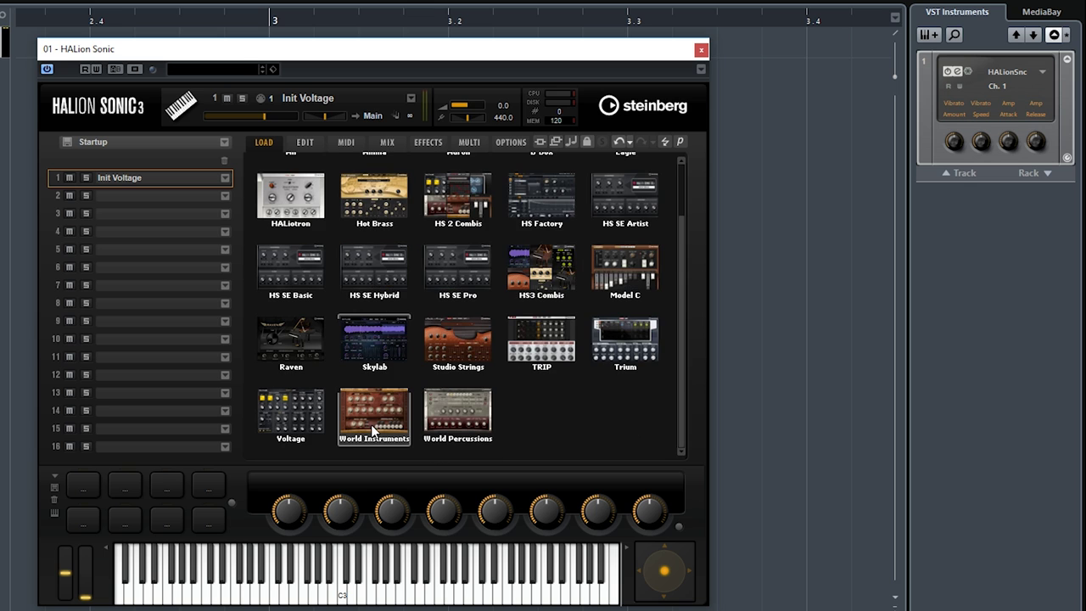
click(373, 415)
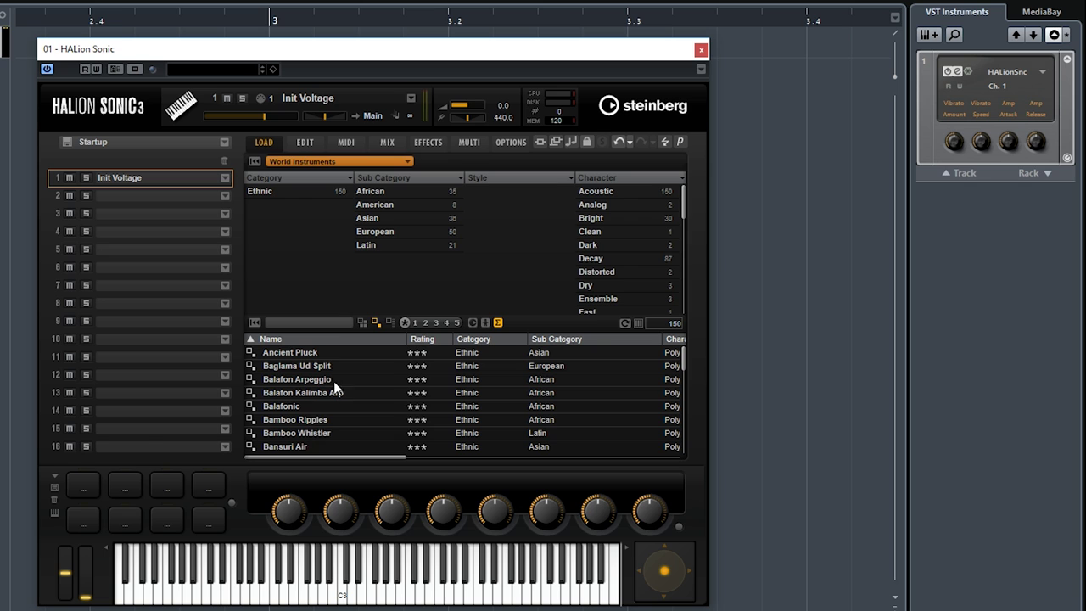
scroll(309, 408, down, 2)
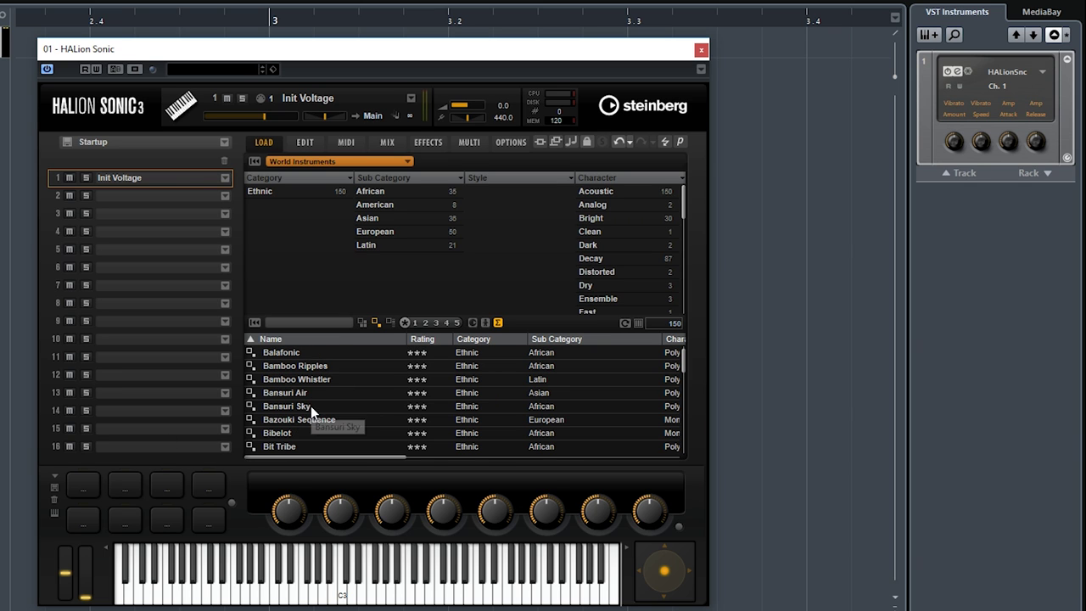
text(tu)
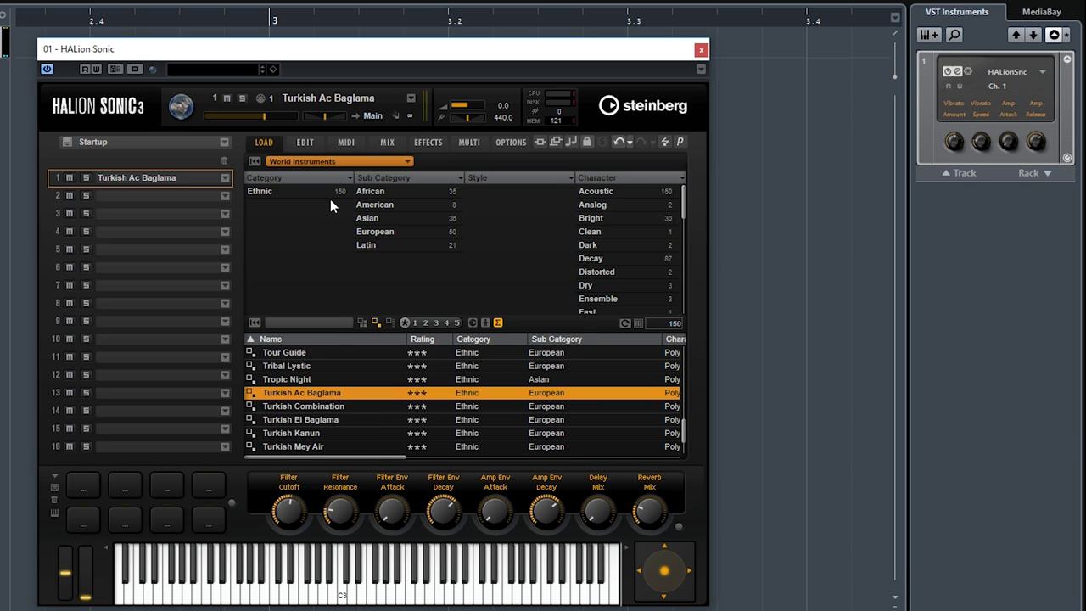
click(314, 142)
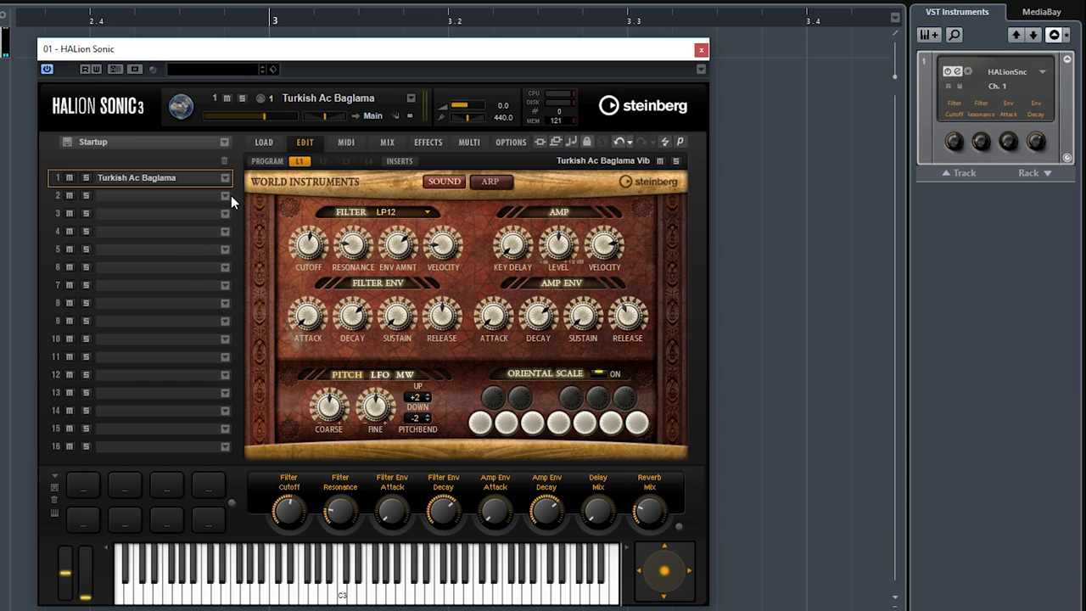
Step: Load the Studio Strings preset Full of Feelings into slot 2
click(150, 197)
click(324, 161)
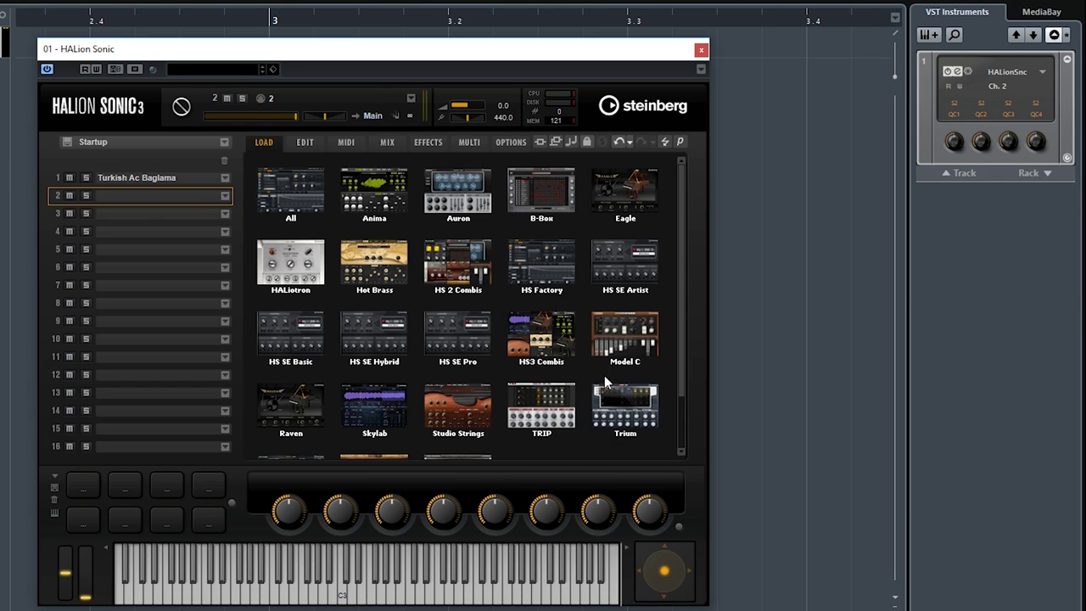
click(457, 412)
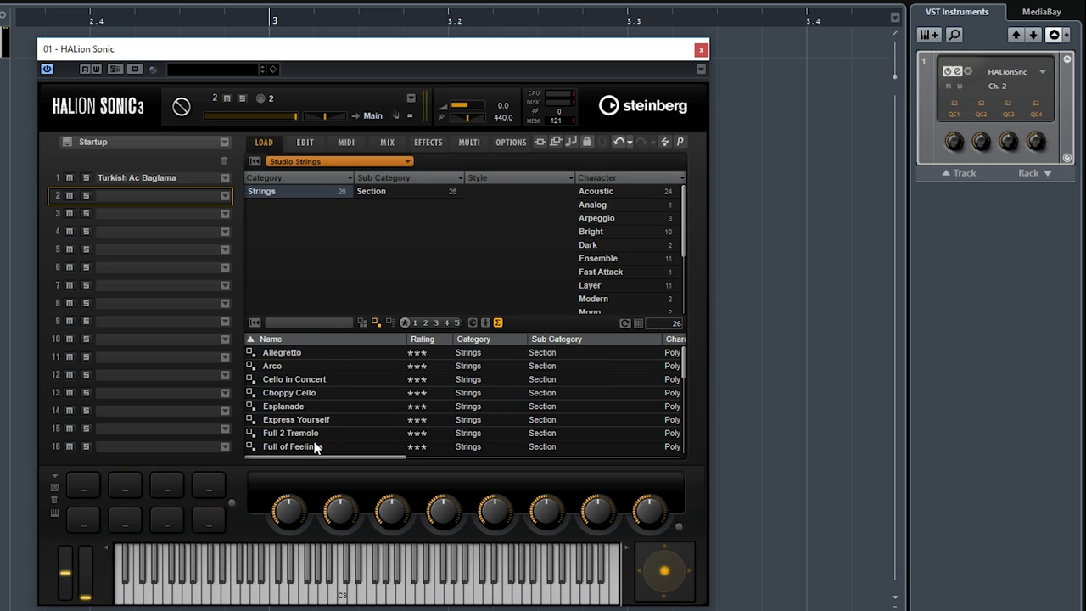
scroll(328, 419, down, 1)
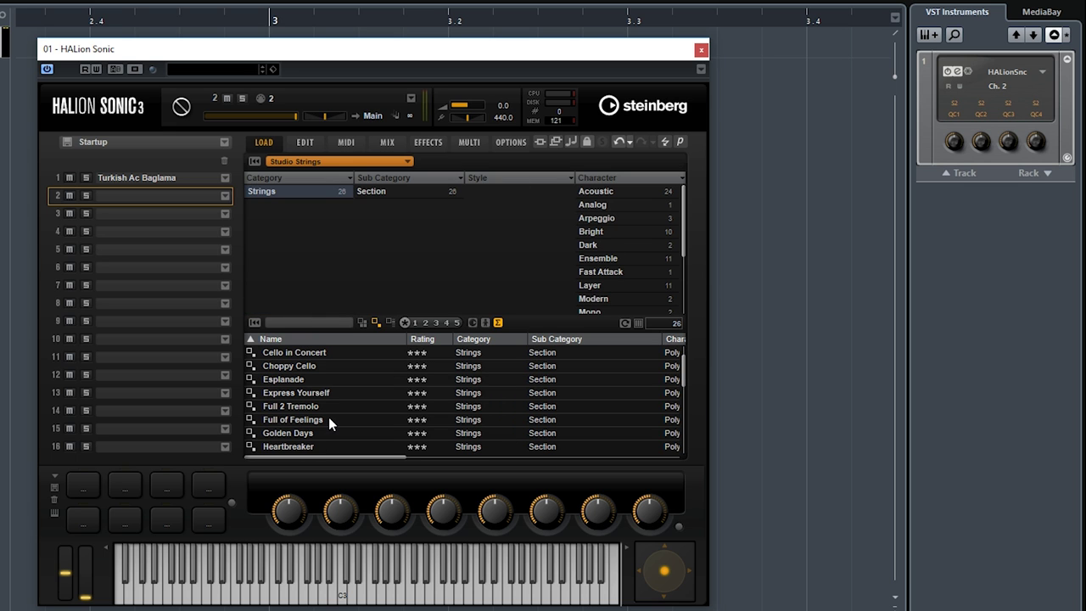
double_click(294, 422)
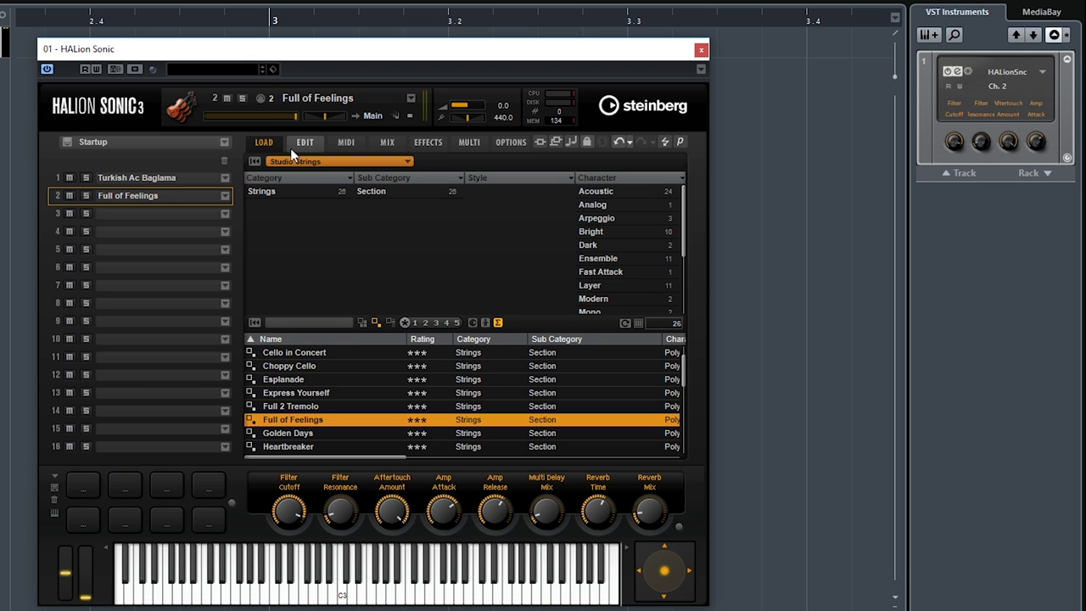
Step: Set slot 2 to receive on MIDI channel 1, then show slot 1's sound editor
click(348, 141)
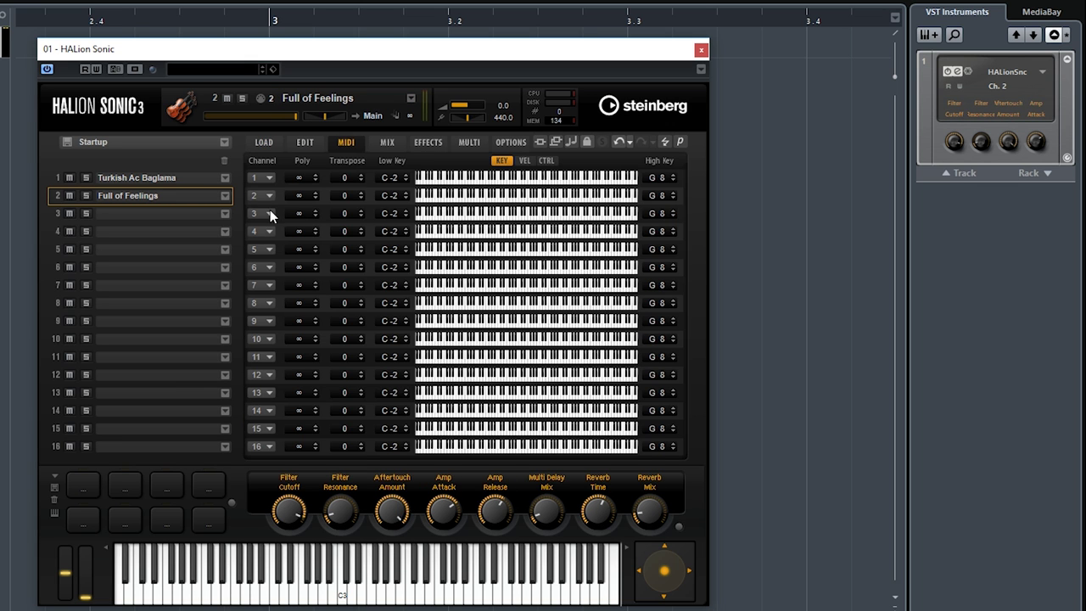
click(269, 196)
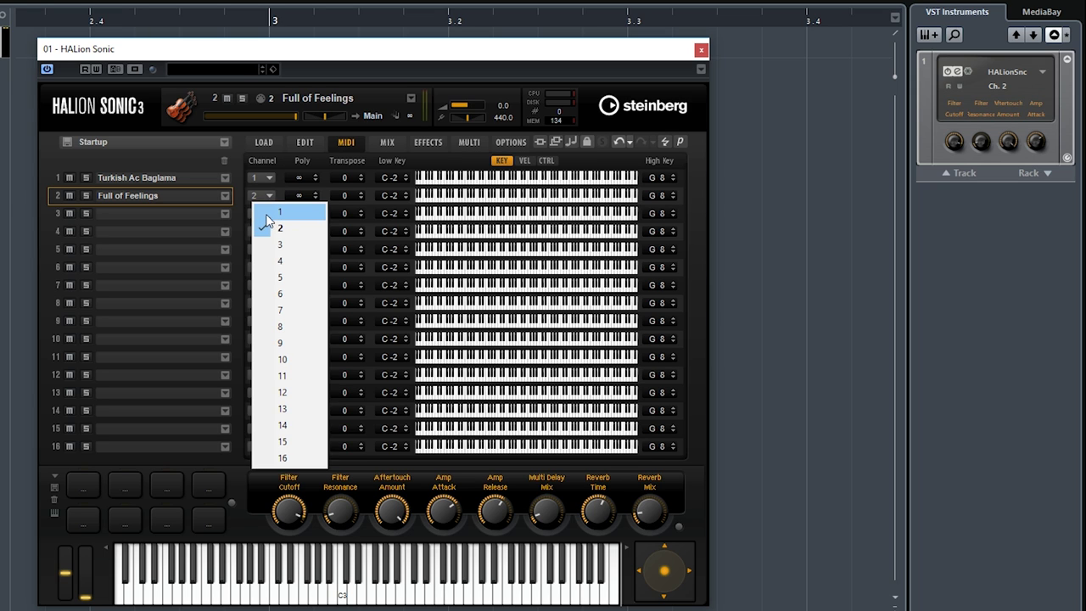
click(268, 212)
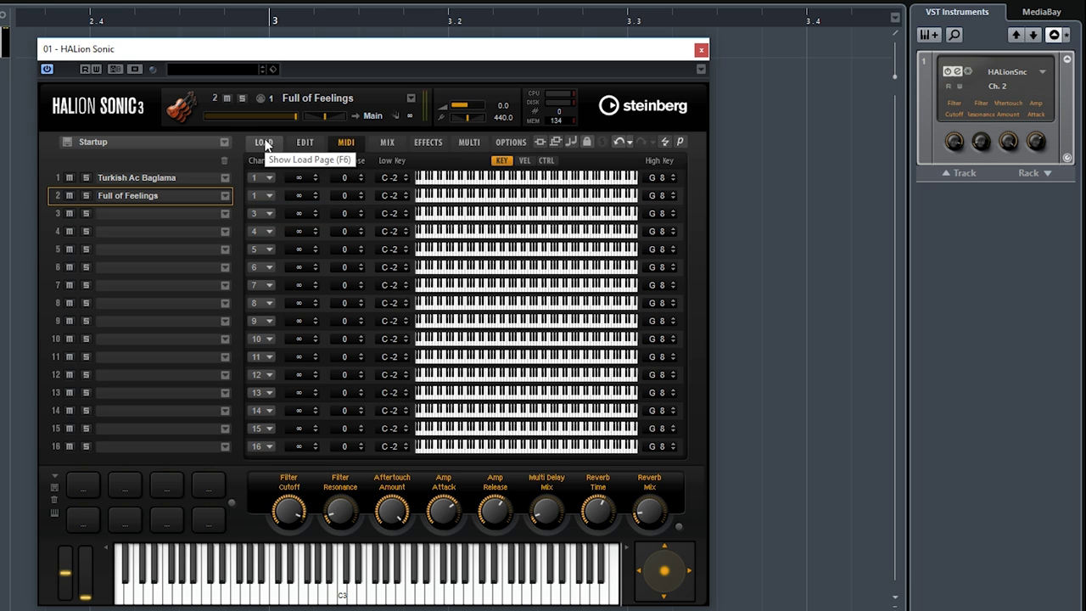
click(271, 146)
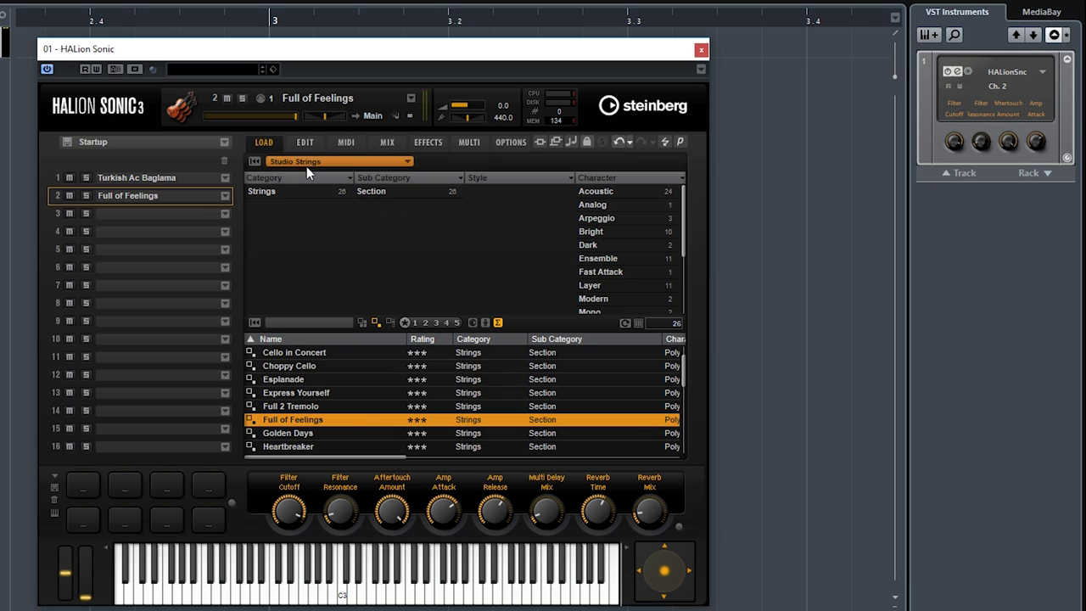
click(305, 144)
Step: Switch the editor to slot 1's Turkish Ac Baglama
click(180, 179)
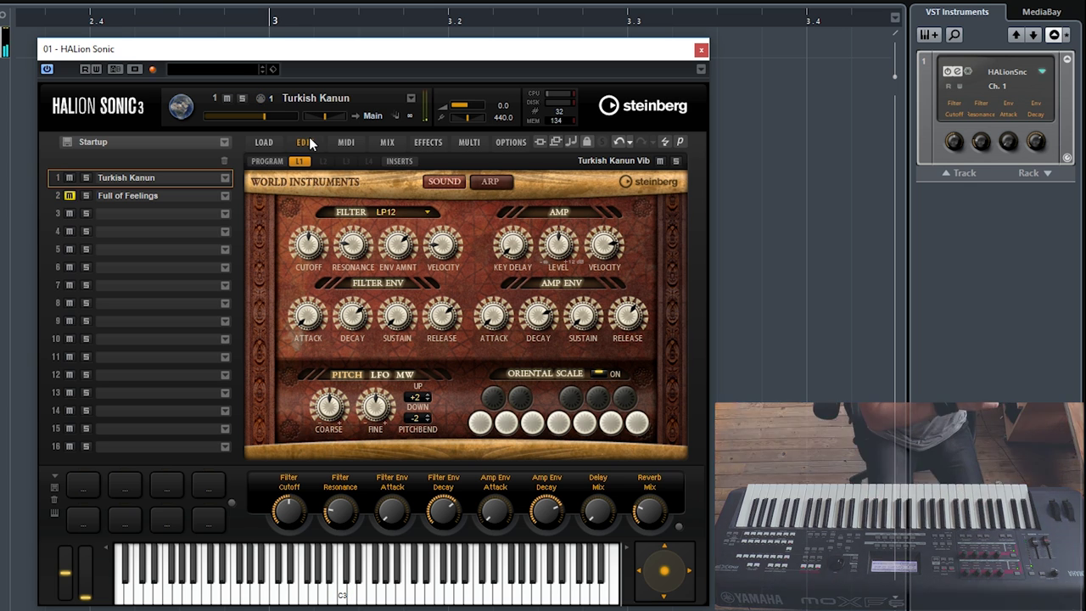
Step: Load Turkish Mey Air into slot 1 and toggle the second oriental scale note
click(263, 142)
click(293, 366)
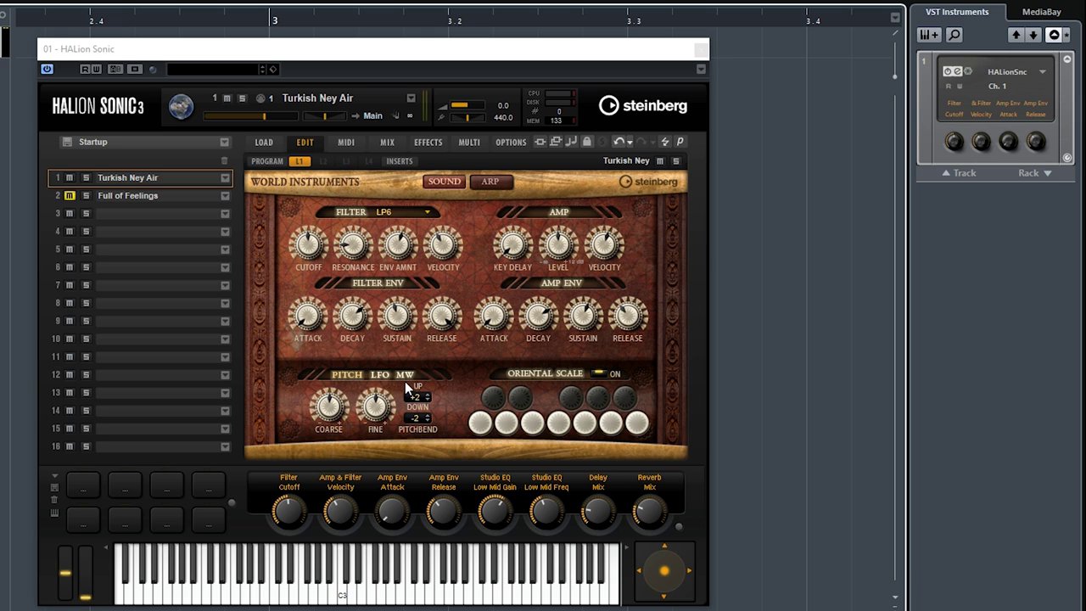
click(509, 423)
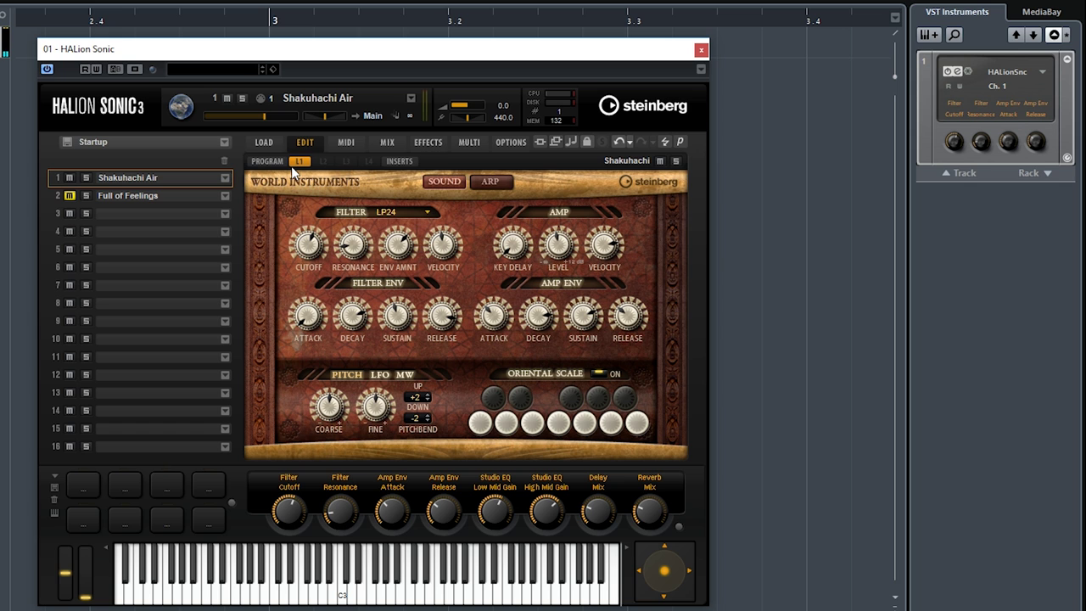
Step: Audition Brazilian Kit - 120 and African Percussions - 110 in slot 1, viewing the World Percussion editor
click(264, 142)
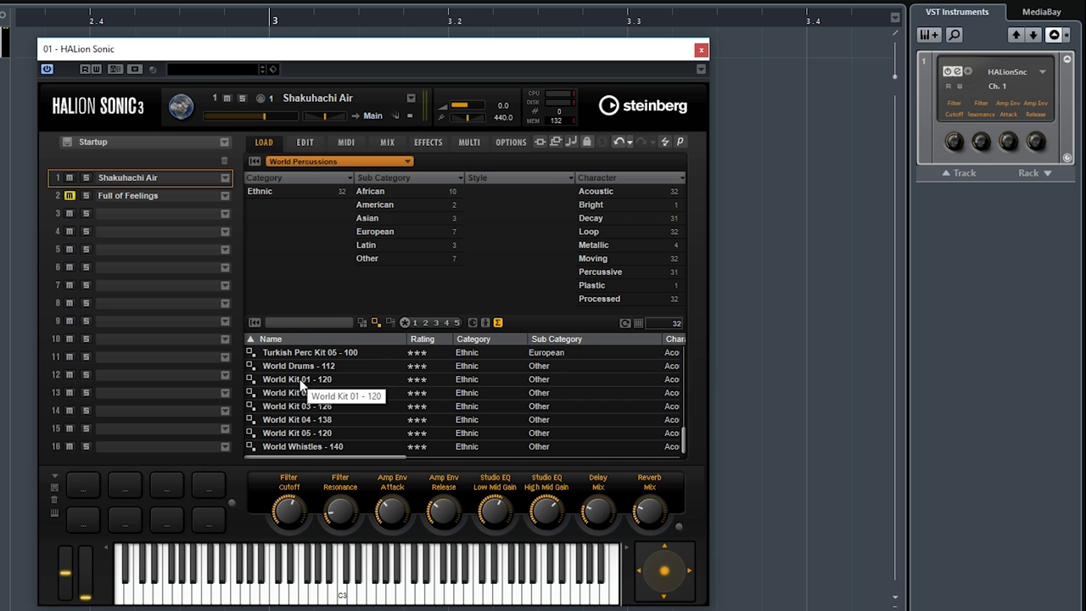
scroll(310, 407, up, 3)
scroll(331, 407, up, 3)
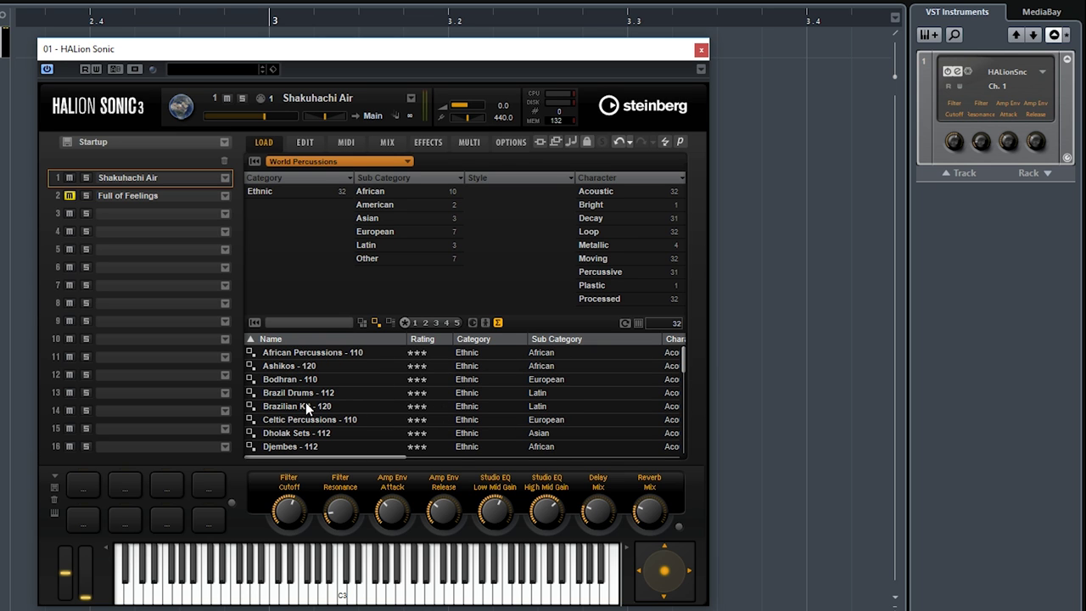
click(305, 406)
scroll(313, 410, down, 4)
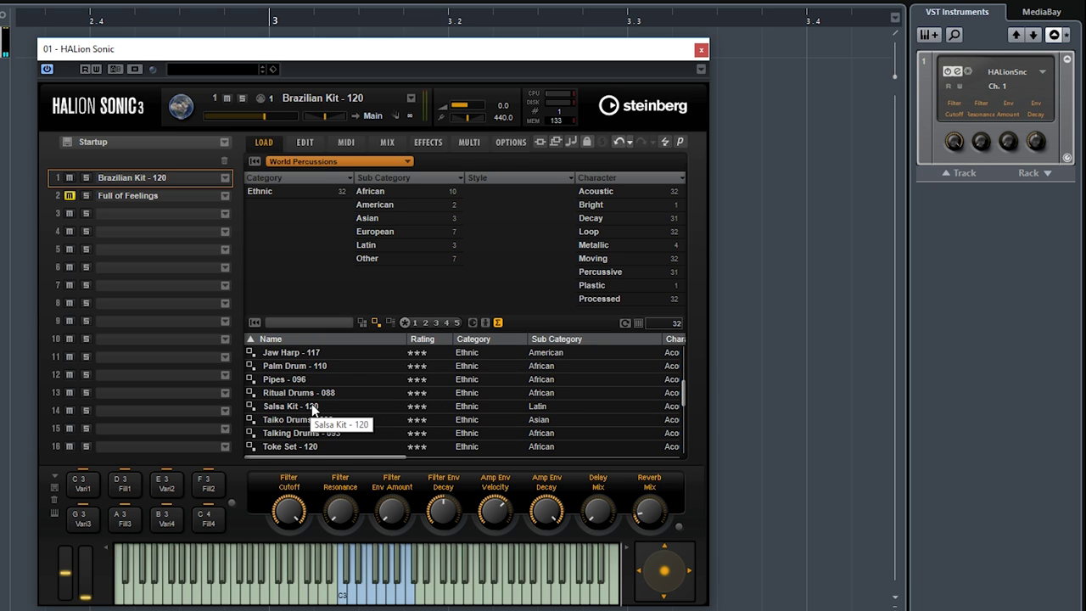
key(Home)
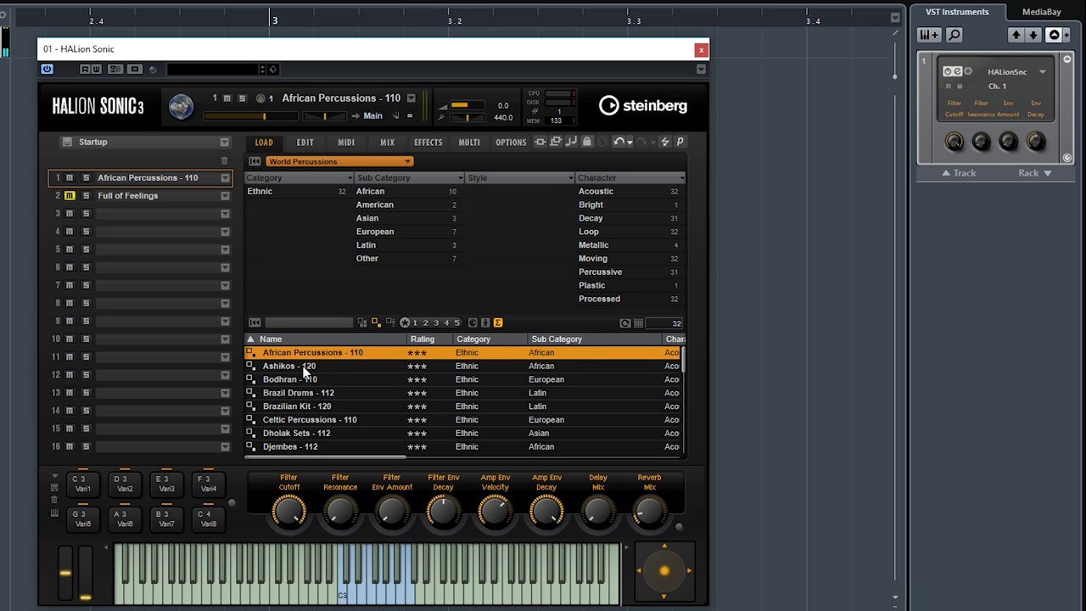
click(301, 141)
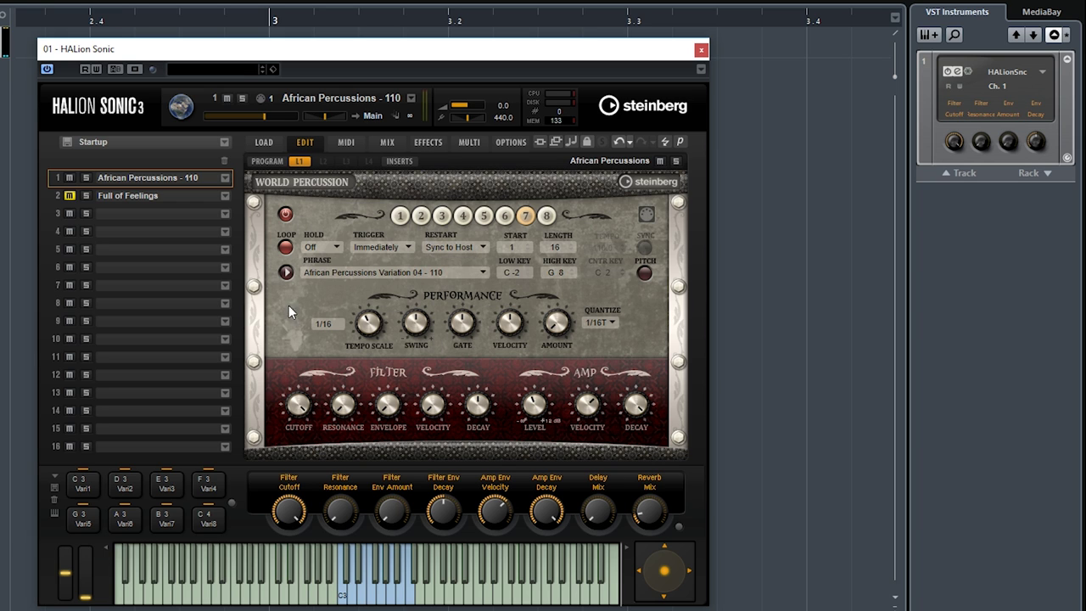
Step: Audition Djembes - 112 and Tongue Drums - 098 in slot 1
click(266, 143)
scroll(376, 405, down, 3)
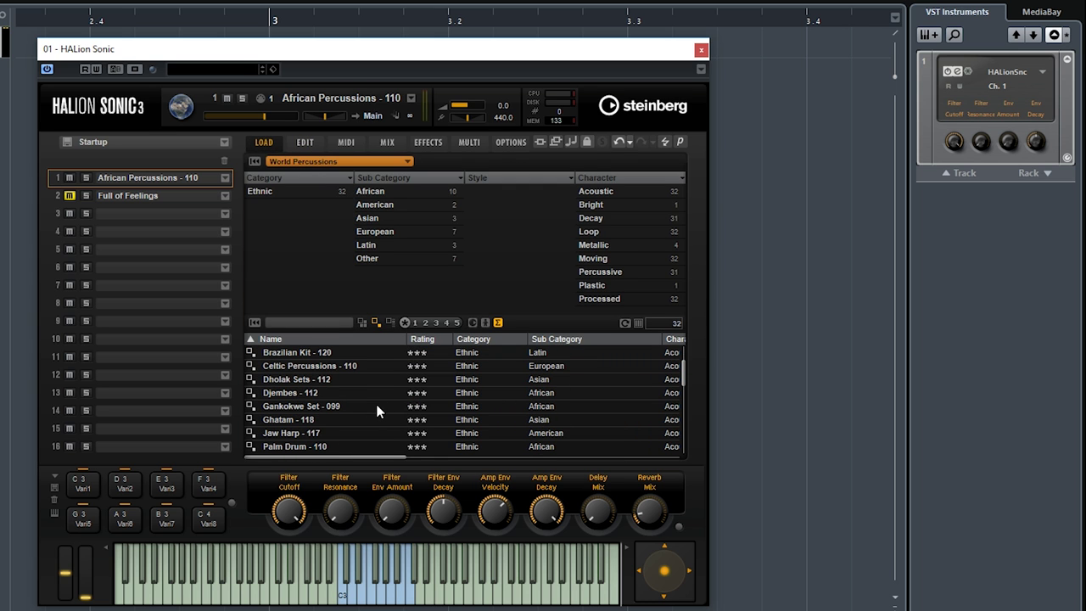
click(329, 395)
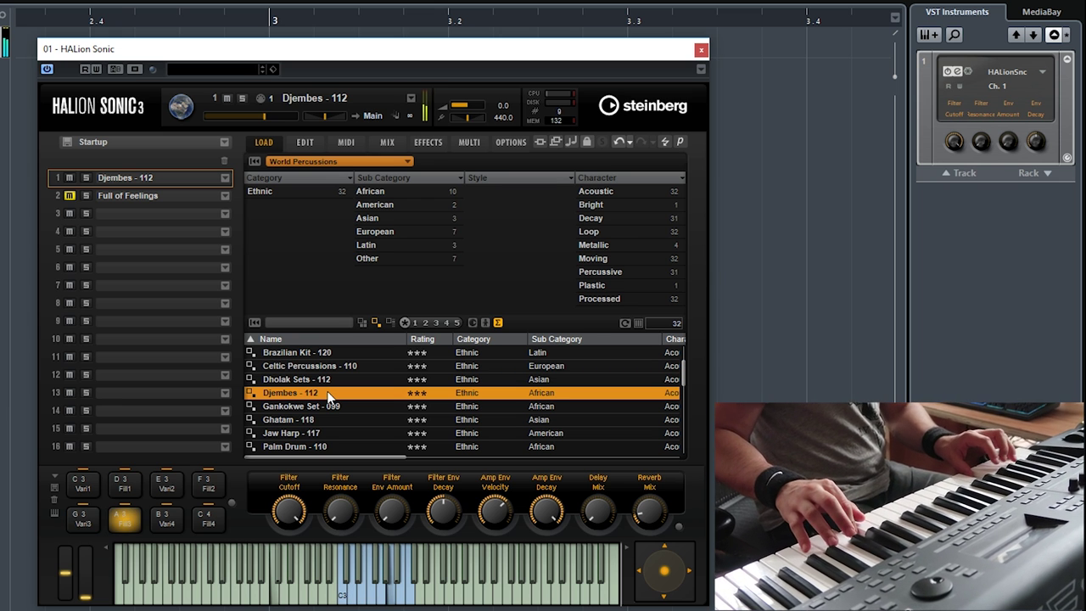
click(367, 161)
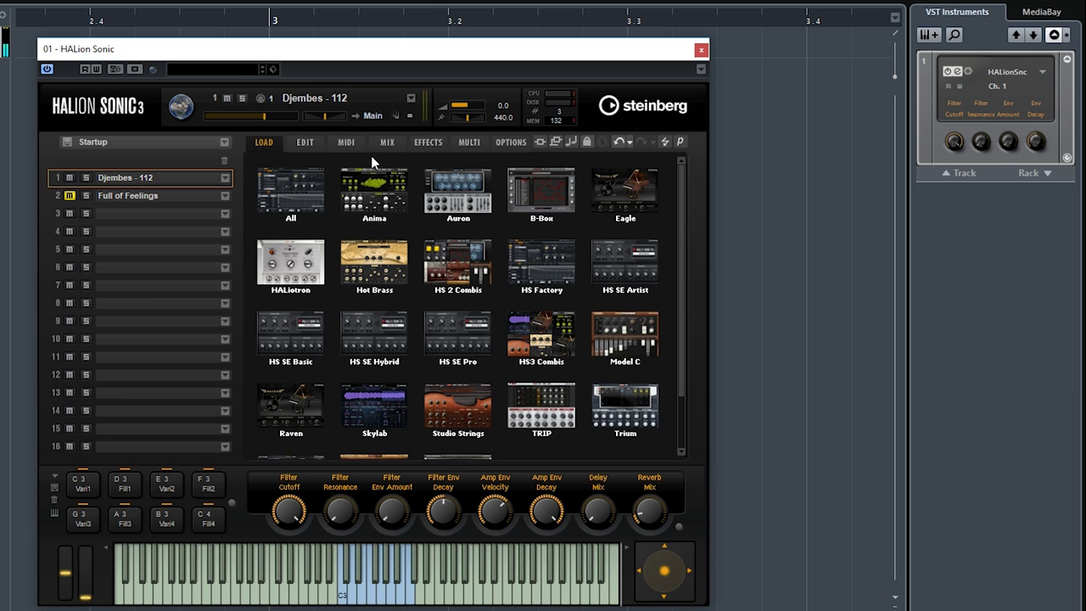
click(295, 145)
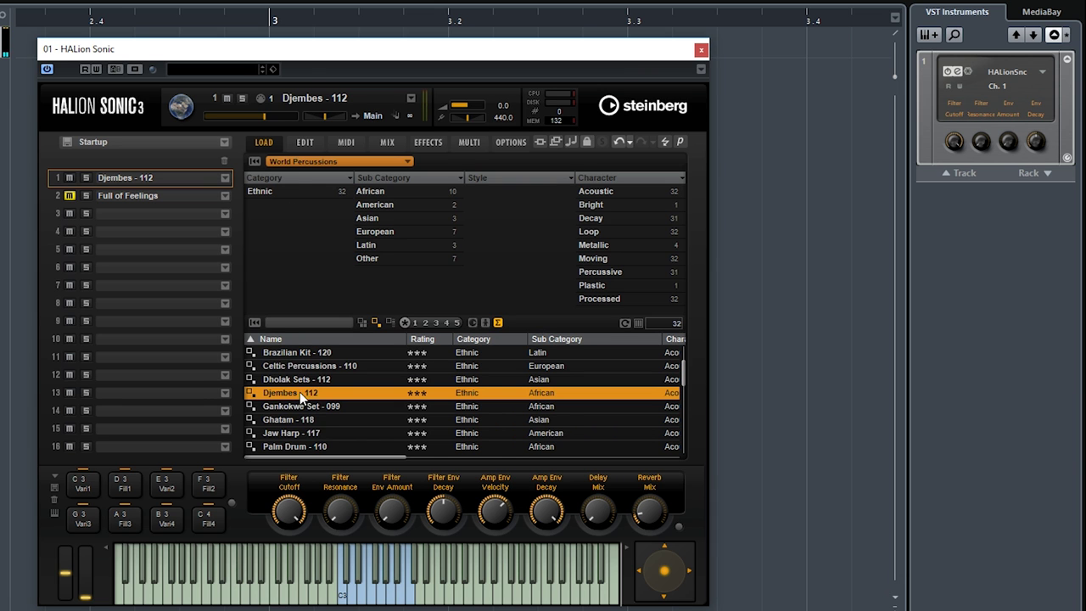
scroll(301, 399, down, 4)
double_click(293, 419)
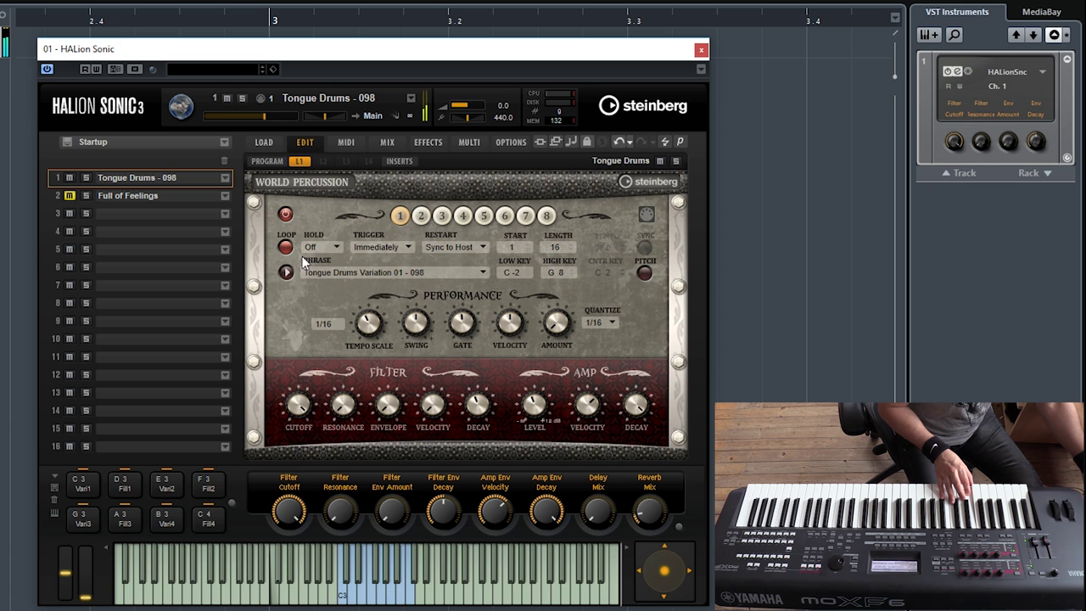
Step: Audition World Drums - 112, then load Turkish Perc Kit 03 - 088 and show its edit page
click(265, 142)
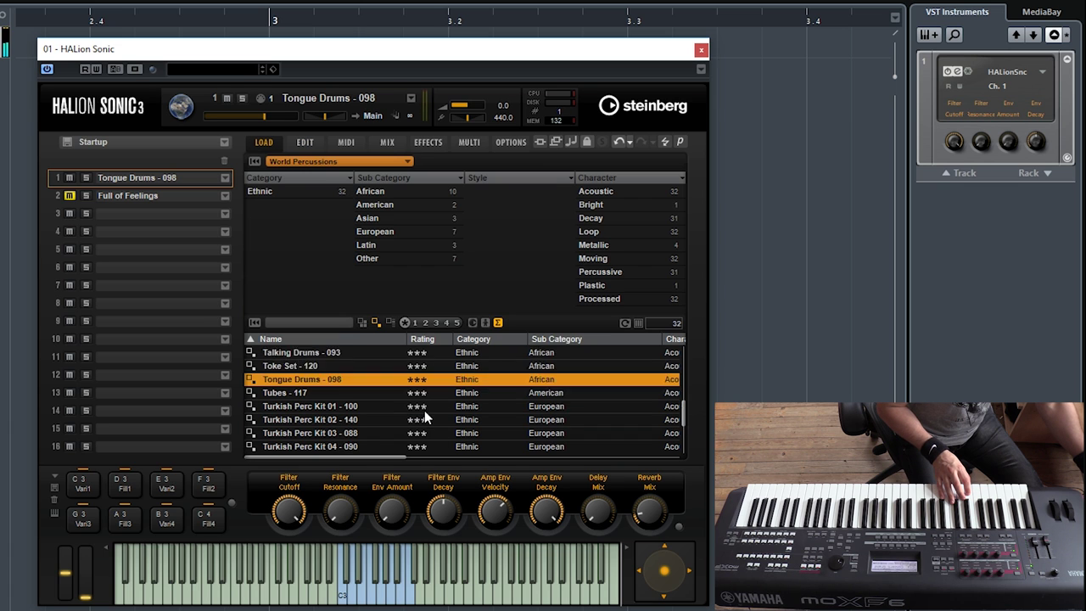
click(361, 446)
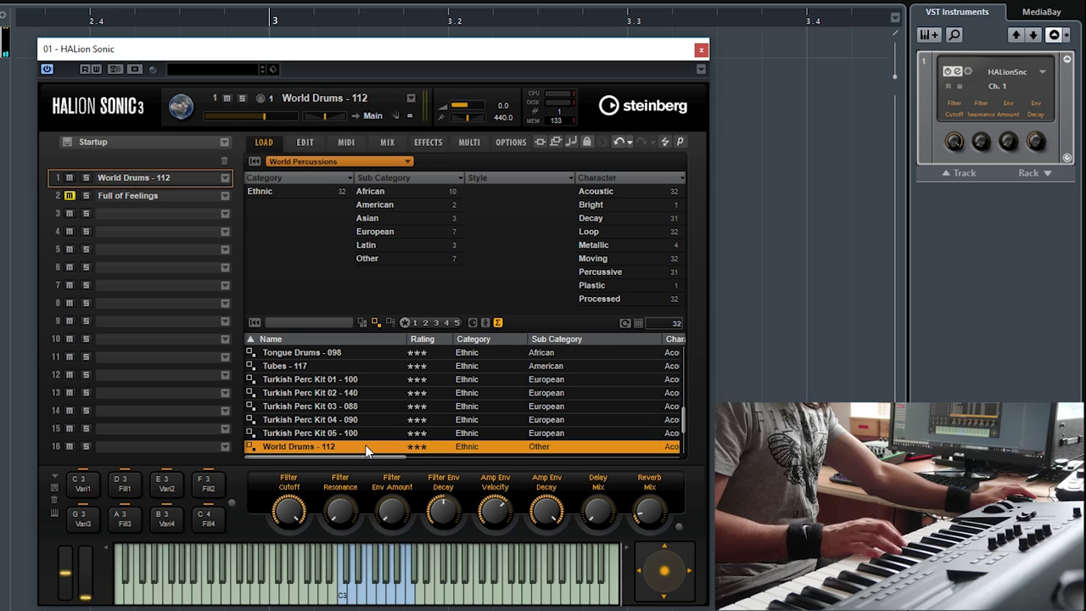
click(301, 140)
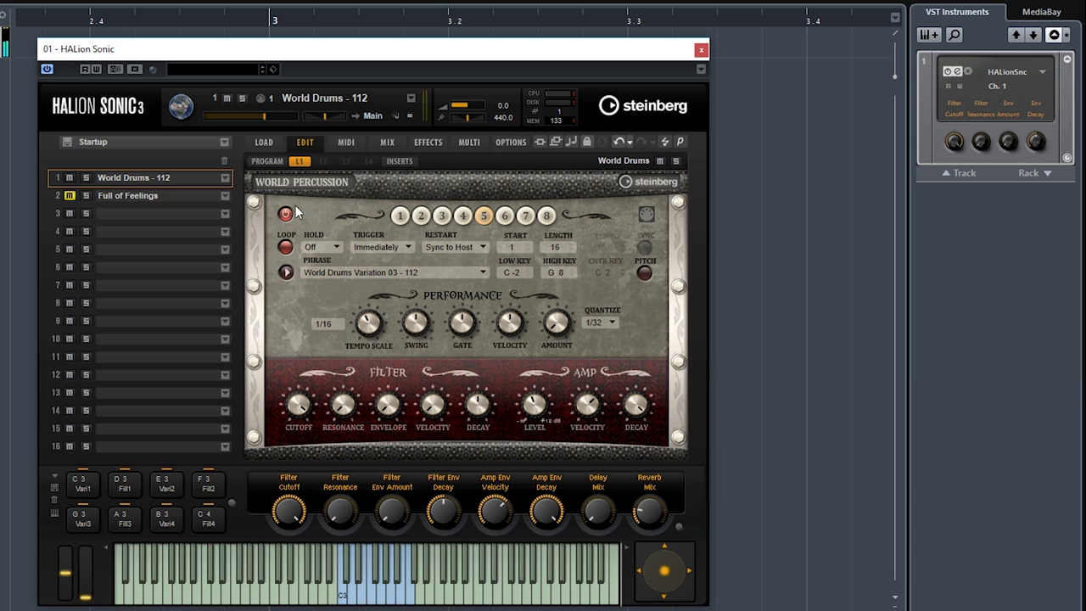
click(267, 142)
scroll(383, 399, down, 3)
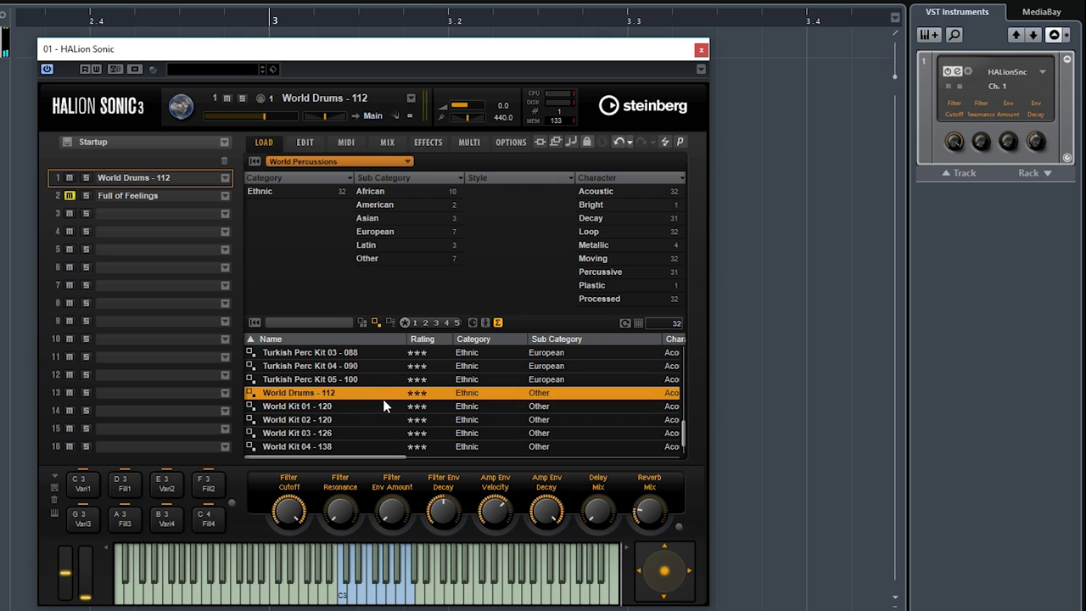
scroll(383, 399, up, 1)
click(342, 379)
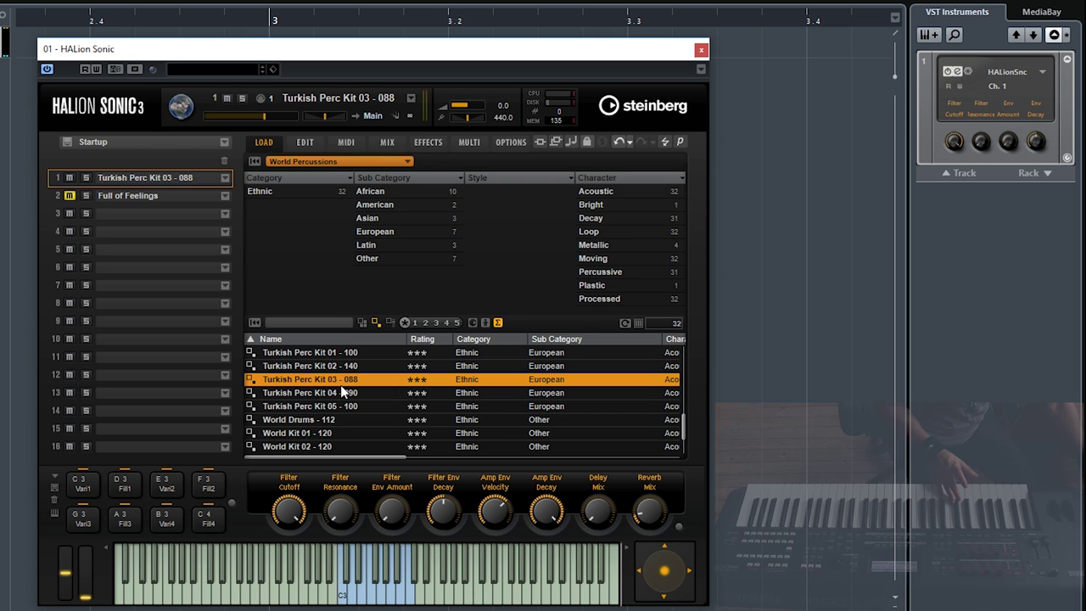
click(305, 142)
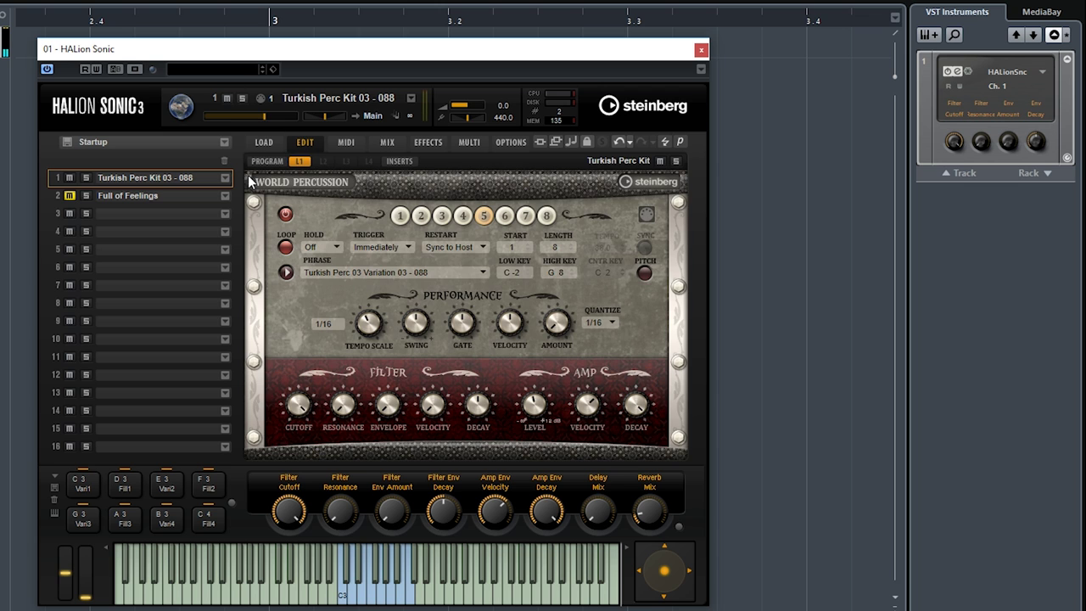
Step: Filter the browser to the HS3 Combis library and load Soundtrack Ensemble
click(264, 142)
click(315, 163)
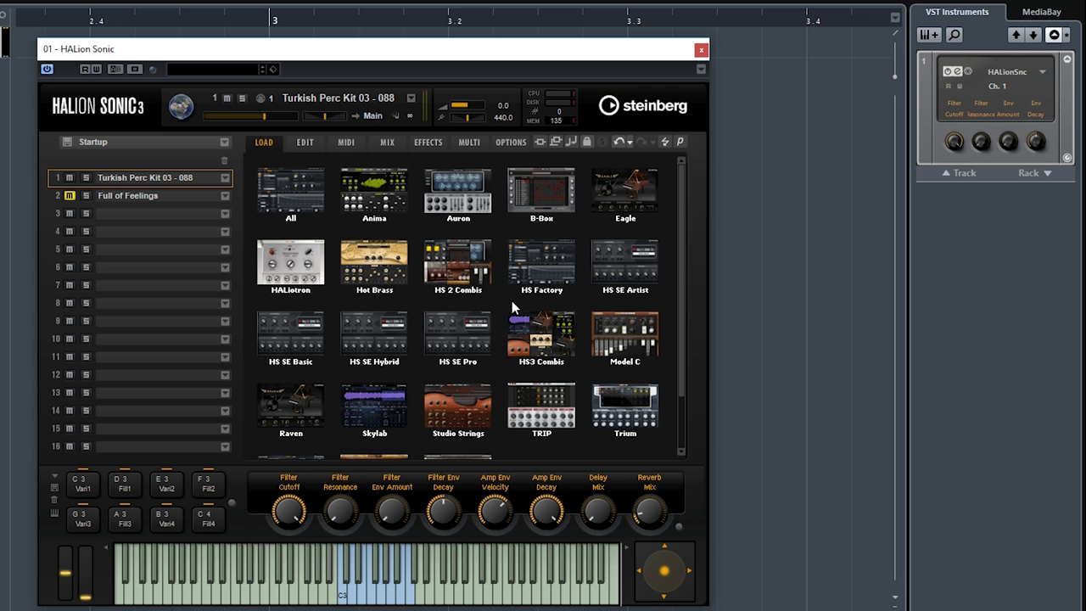
click(543, 338)
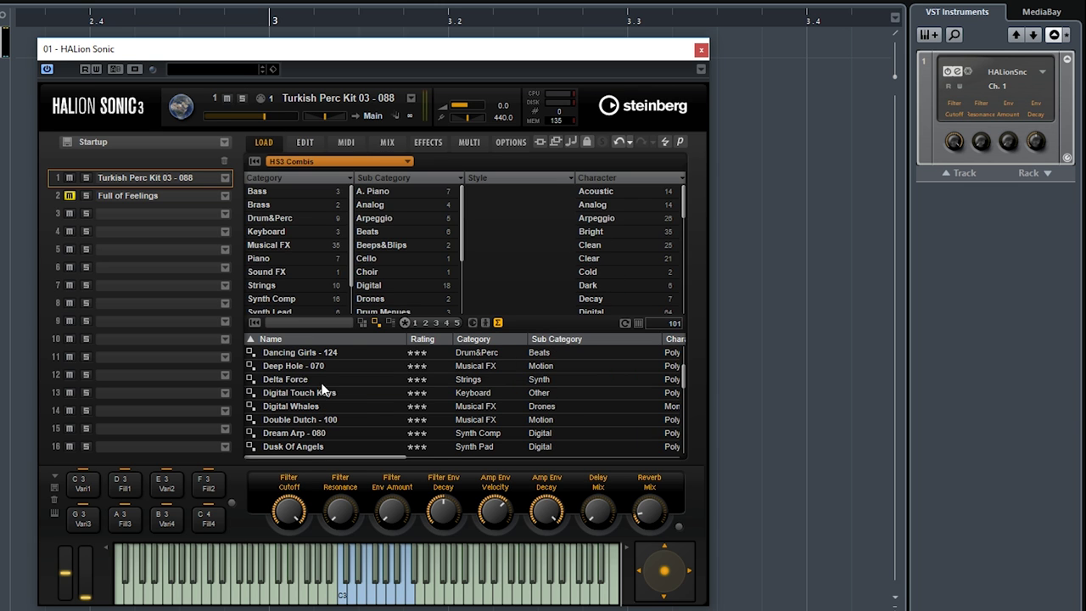
scroll(348, 375, up, 5)
scroll(353, 399, down, 10)
scroll(335, 391, down, 10)
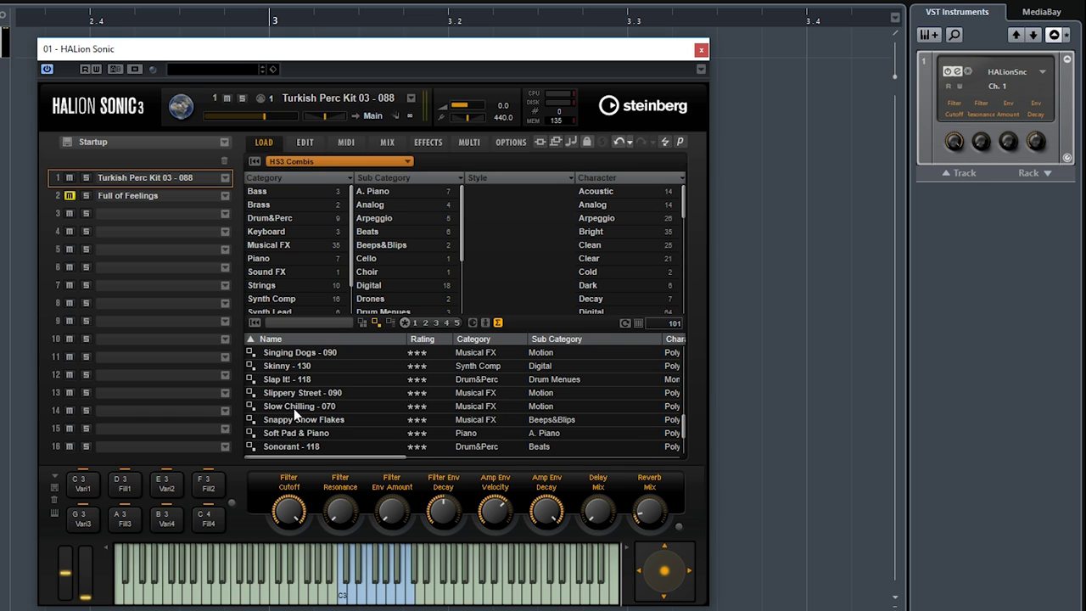
scroll(293, 413, down, 2)
click(267, 409)
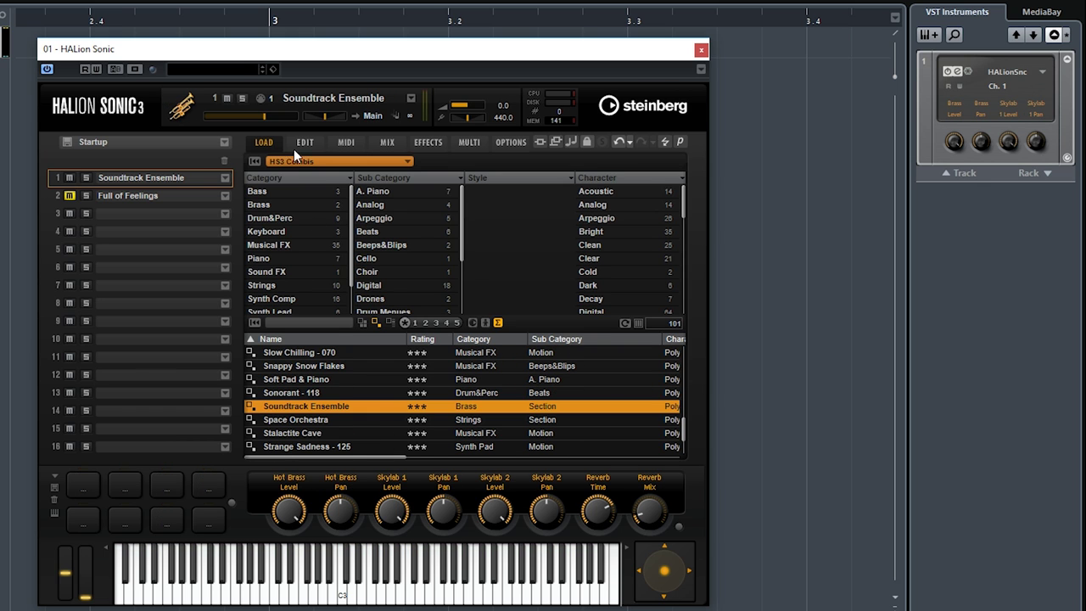
Step: Inspect Soundtrack Ensemble's second and third Skylab layers, then load Travellers - 130
click(301, 144)
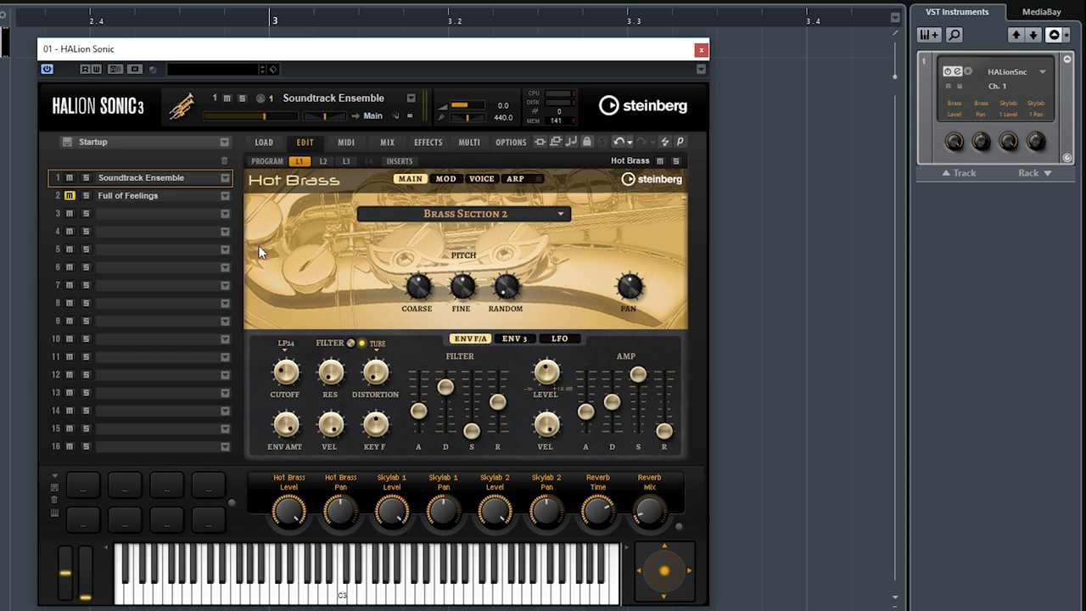
click(321, 161)
click(342, 161)
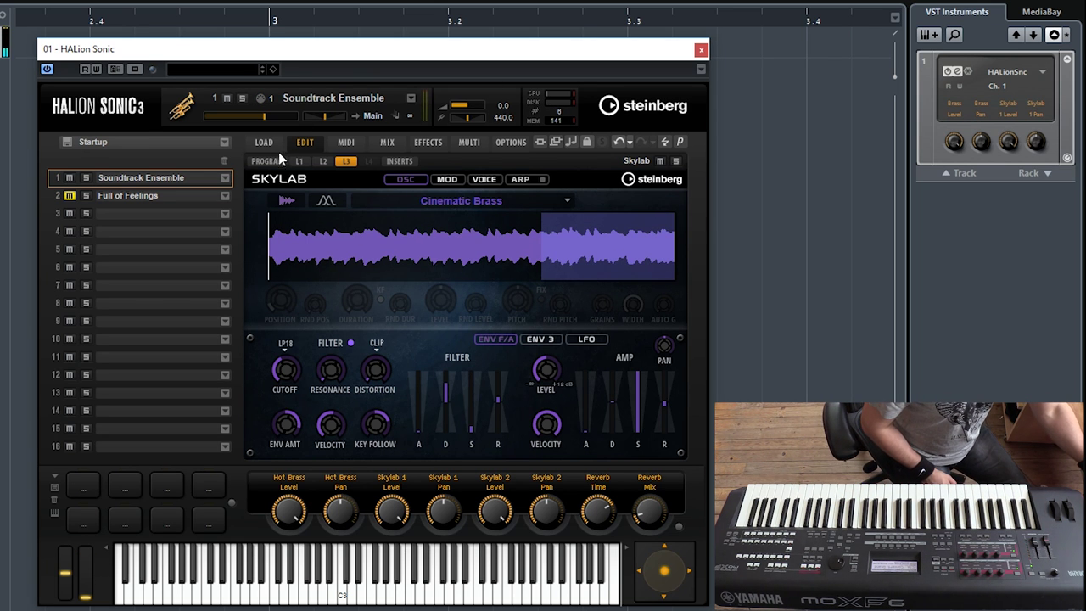
click(264, 143)
scroll(382, 399, down, 5)
click(297, 378)
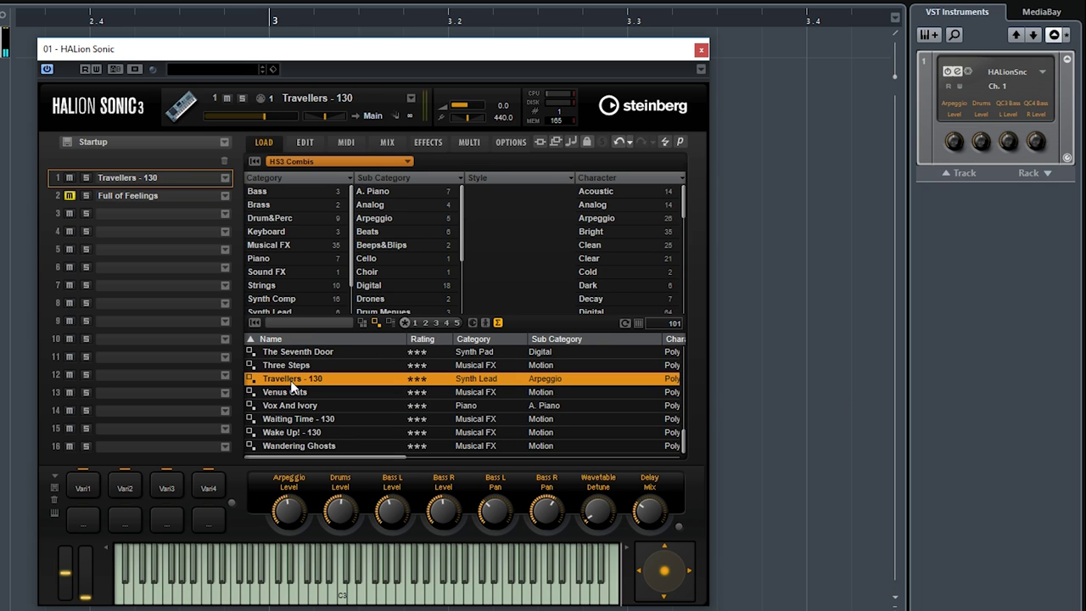
click(297, 142)
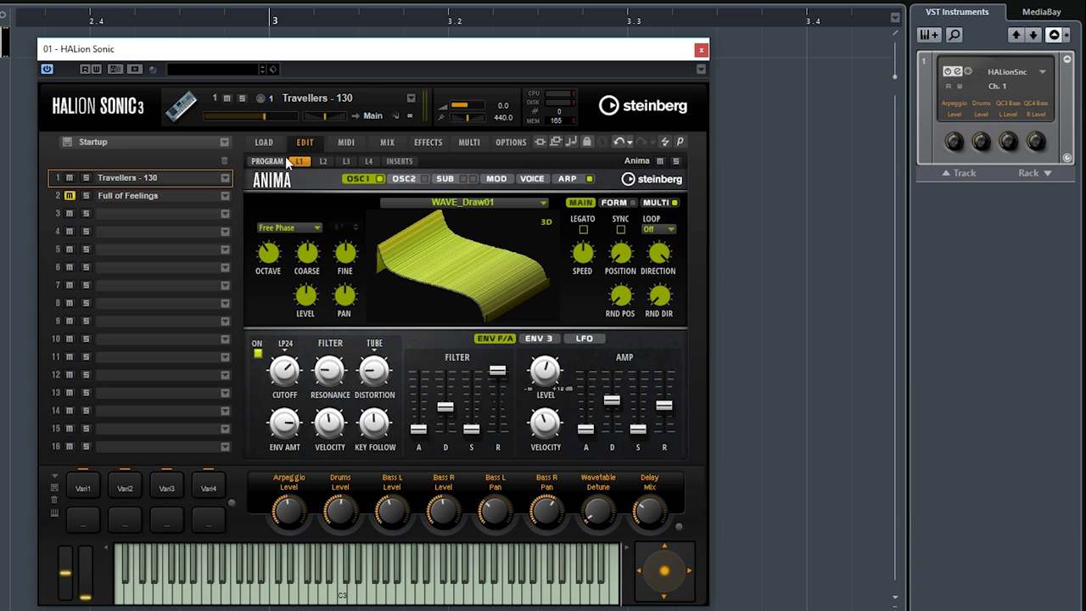
click(323, 160)
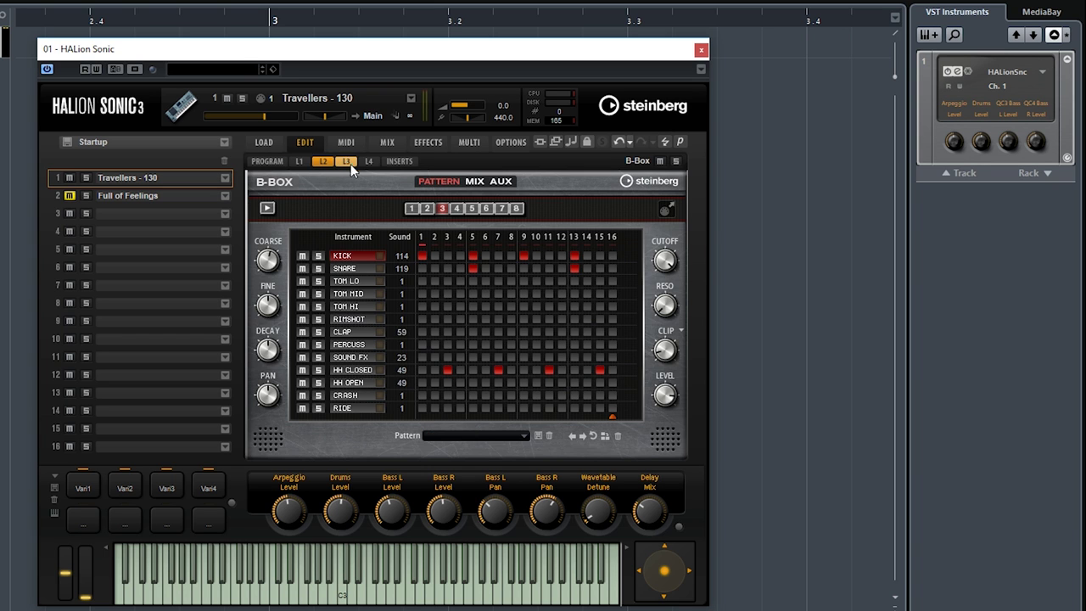
click(354, 163)
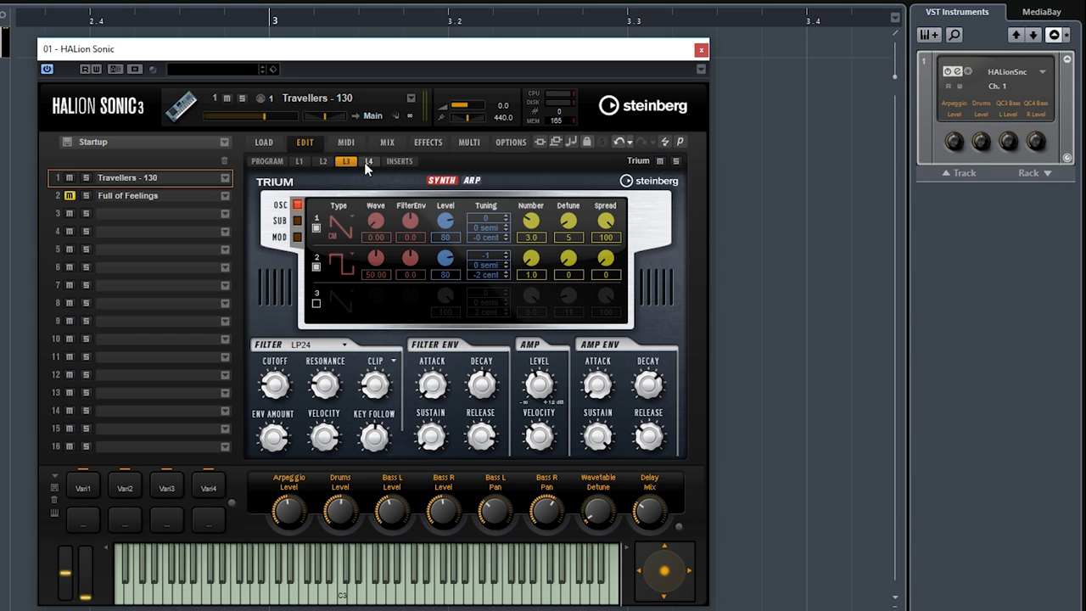
click(303, 162)
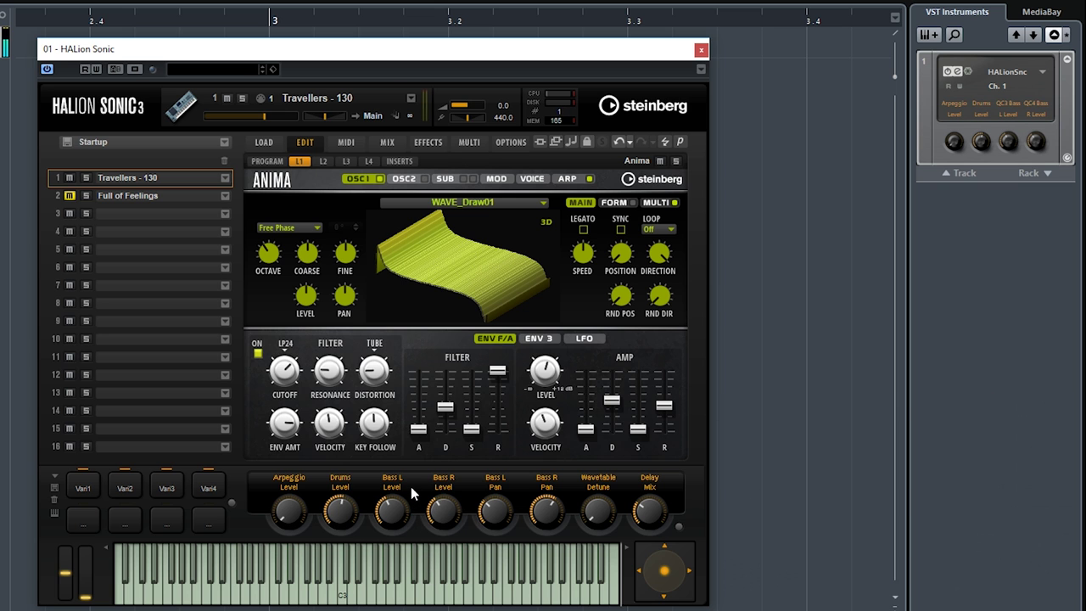
right_click(344, 510)
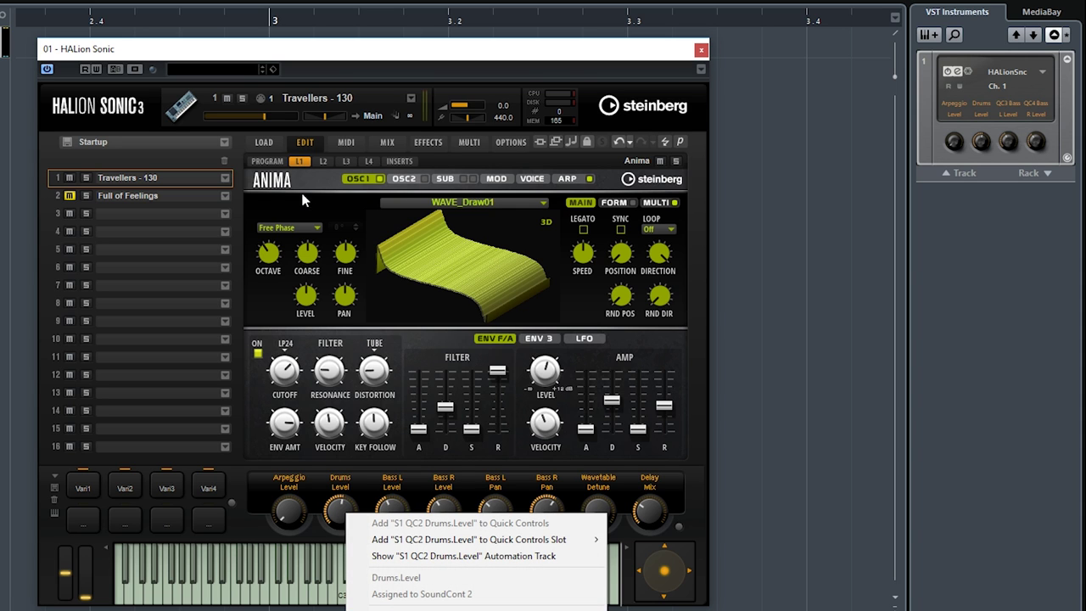
click(271, 137)
Step: Audition Wake Up! - 130, load Eagle Atmo, and view its Skylab, Soundscape 084 and Eagle piano layers
click(306, 432)
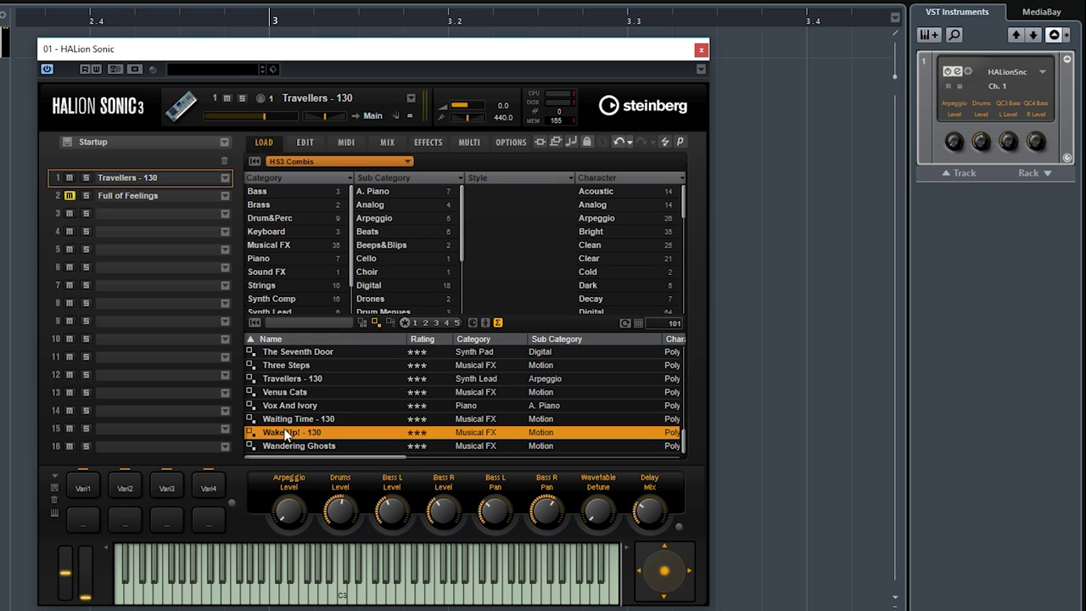
key(e)
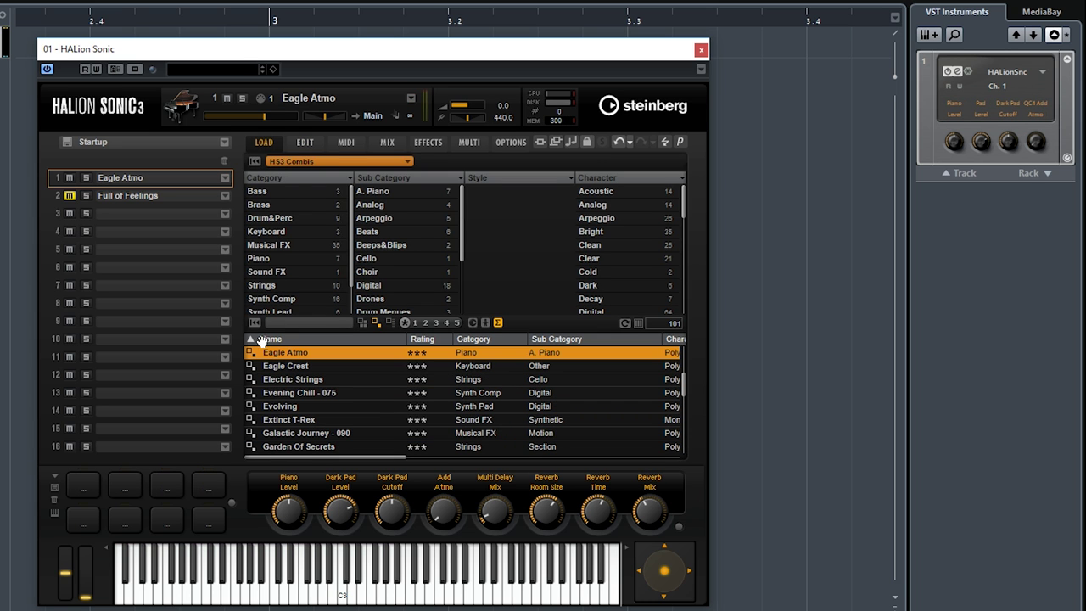
click(302, 144)
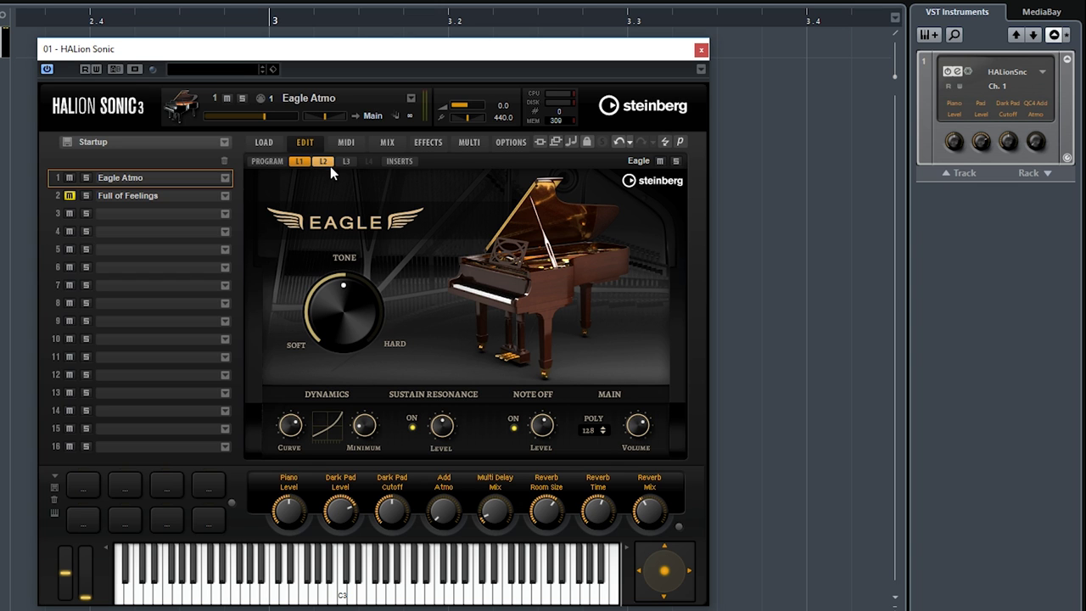
click(323, 161)
click(345, 162)
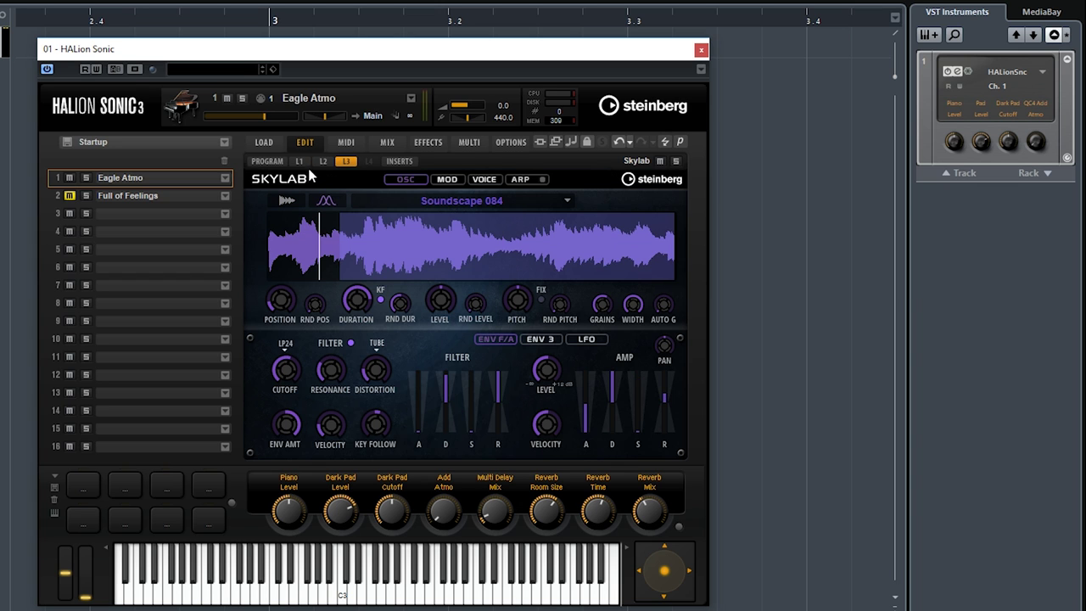
click(298, 162)
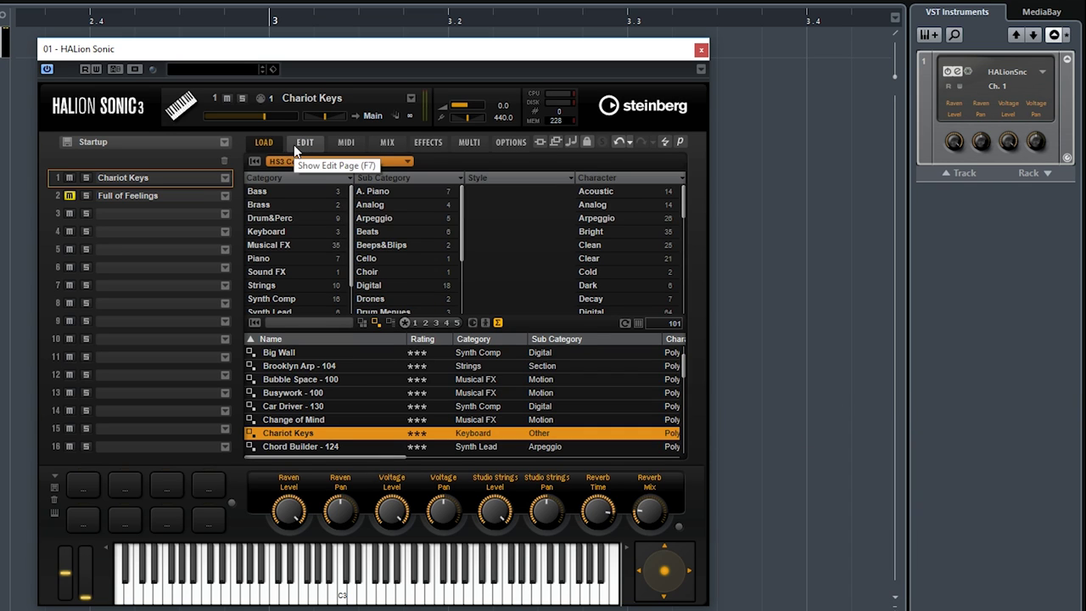
Step: Load Chariot Keys and view its Voltage, Studio Strings and Raven piano layers
double_click(274, 434)
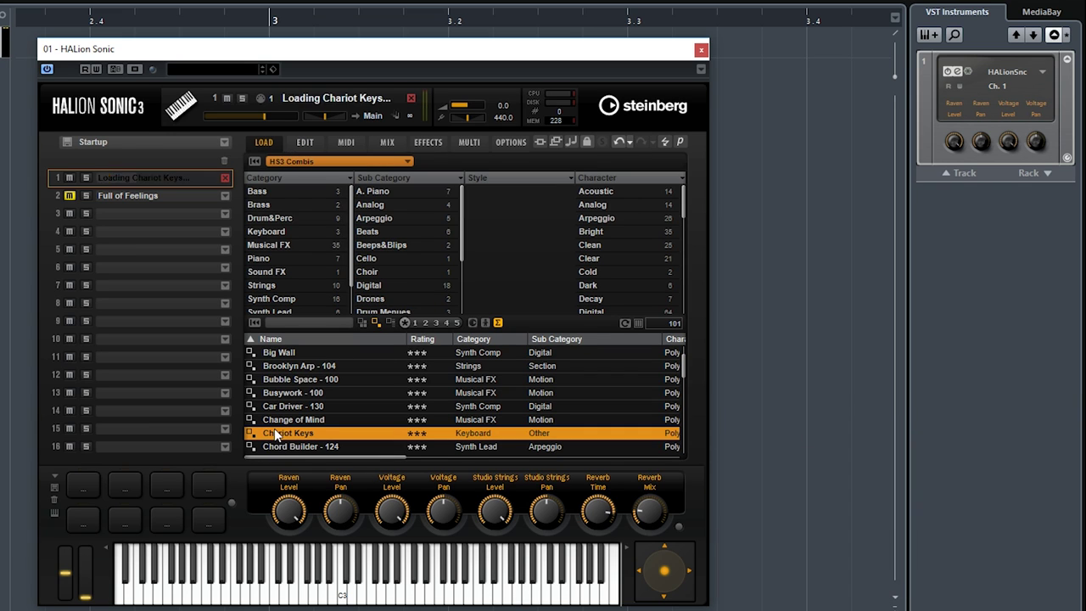
click(311, 144)
click(323, 163)
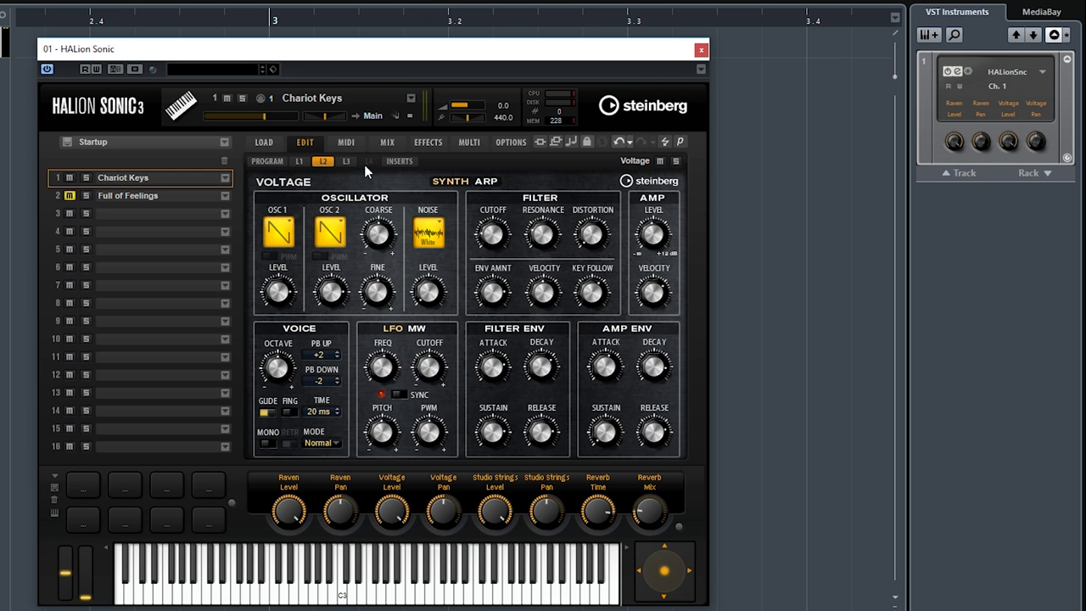
click(346, 161)
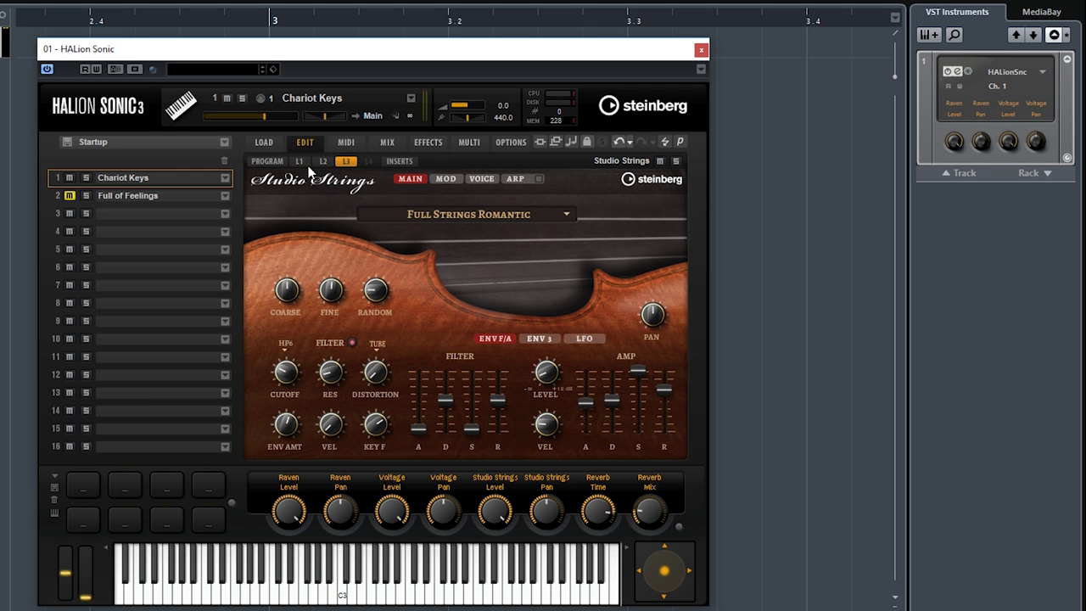
click(299, 162)
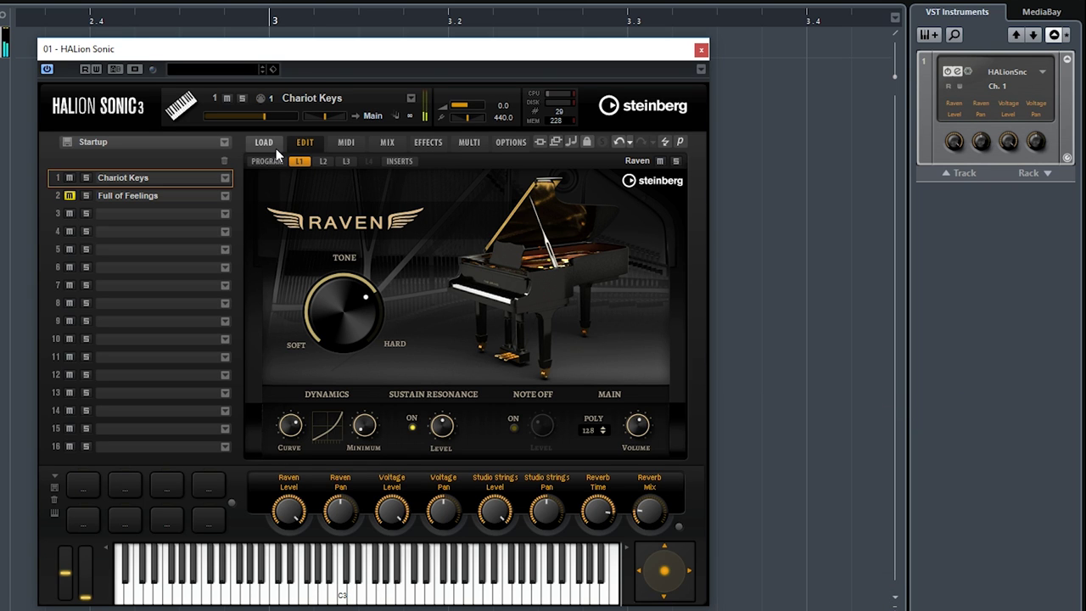
Step: Step through Space Orchestra's layers, ending on the fourth Skylab layer with Soundscape 012
click(275, 148)
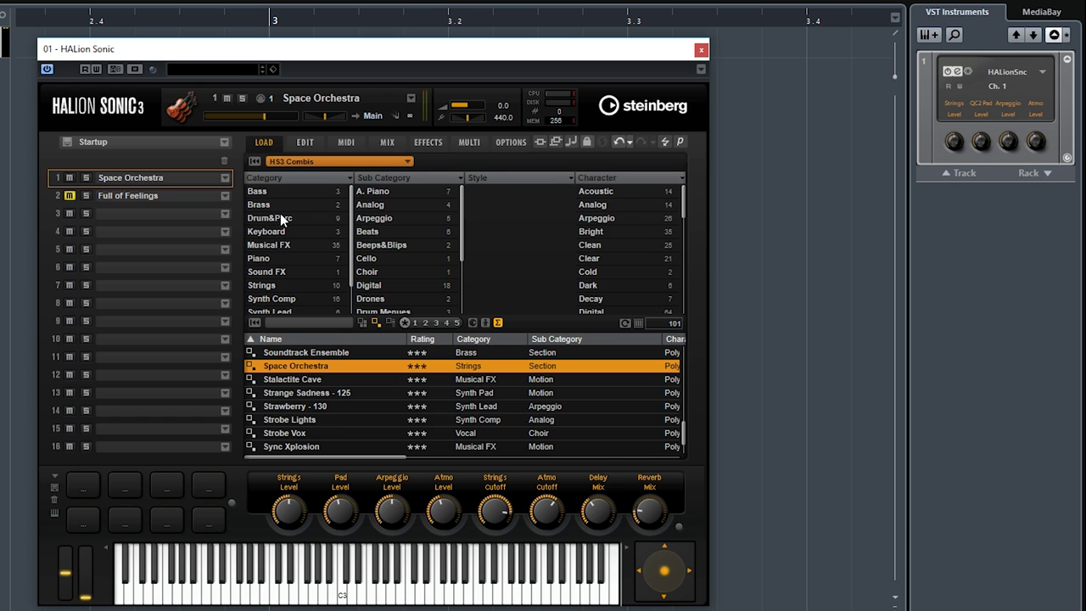
click(312, 145)
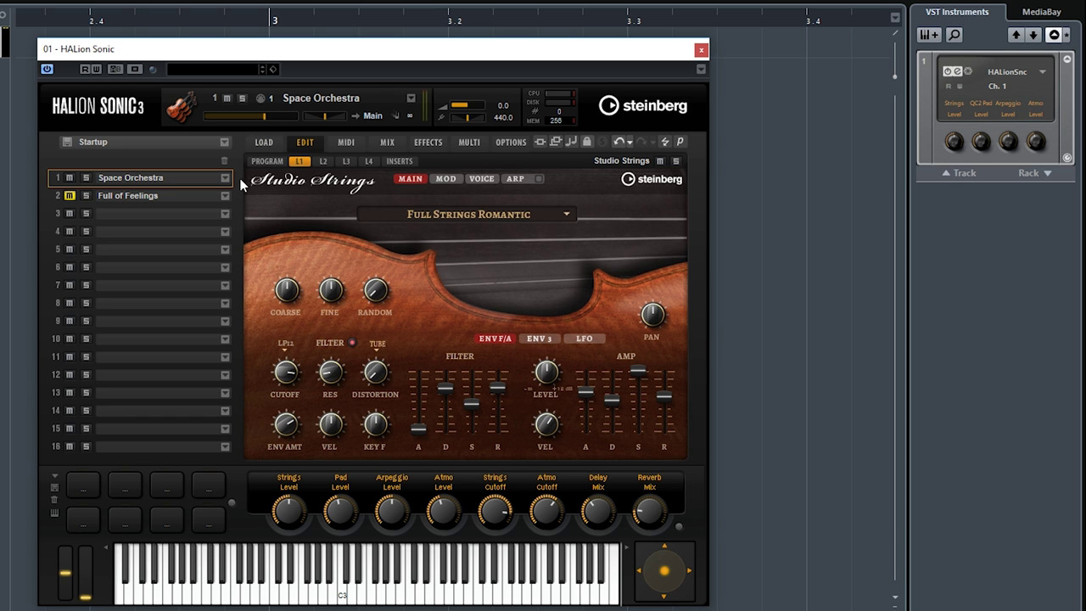
click(322, 162)
click(348, 161)
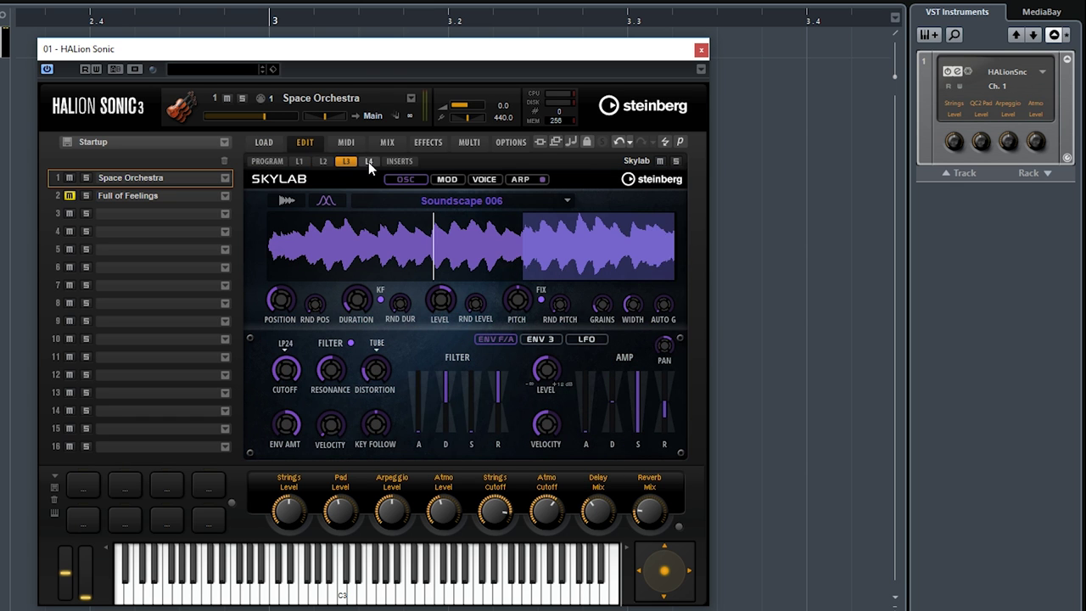
click(368, 161)
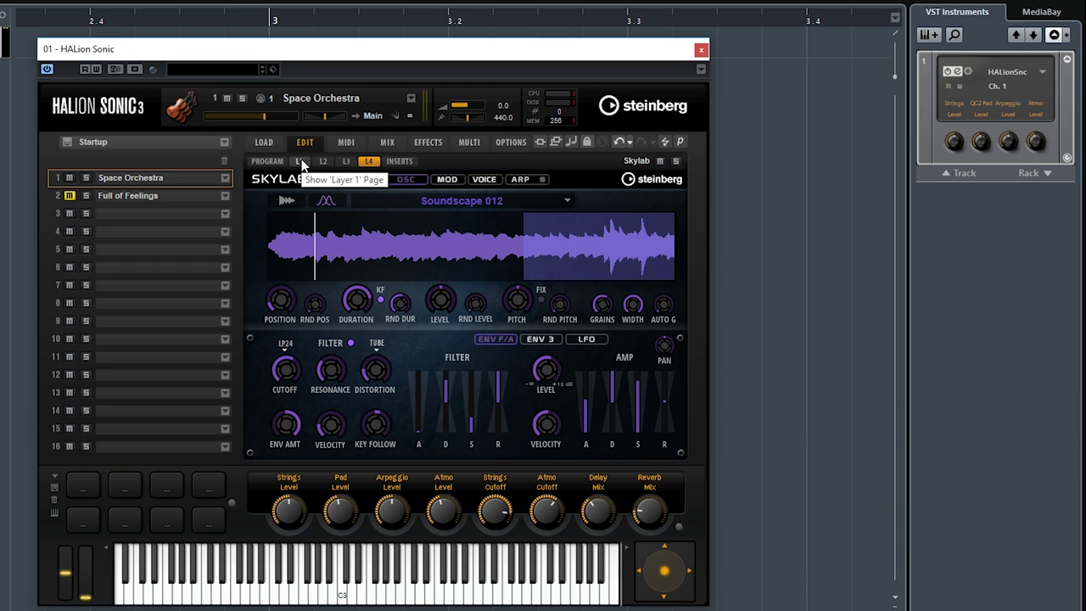